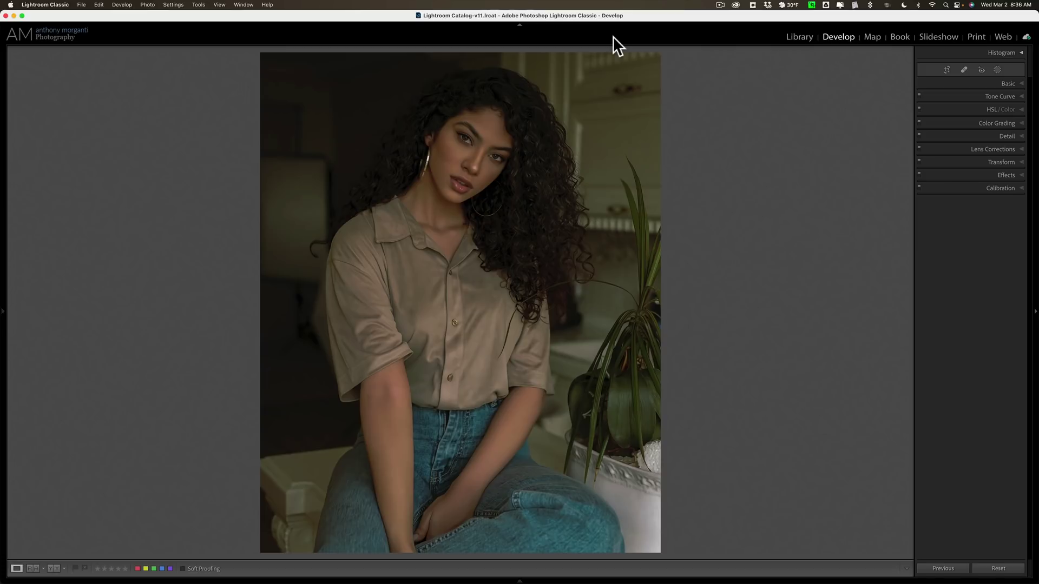
Add a Select Subject mask on the woman and invert it to cover the background
click(997, 69)
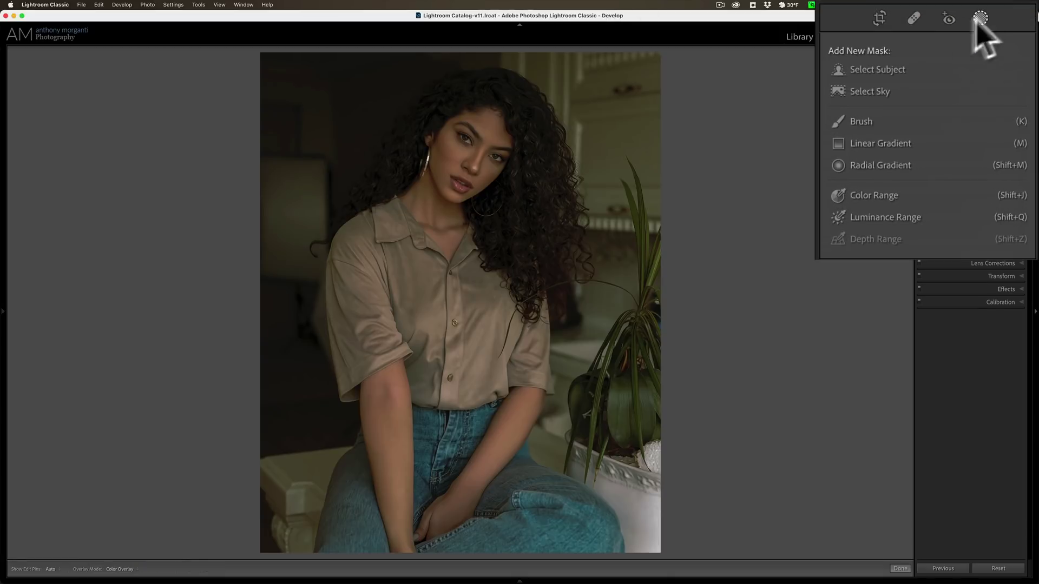
click(879, 68)
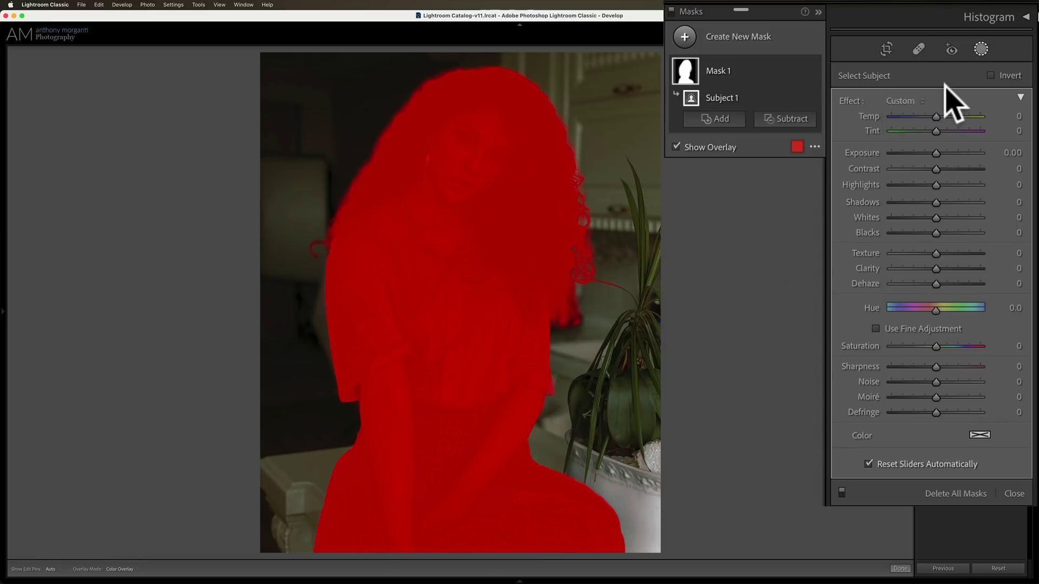
click(992, 76)
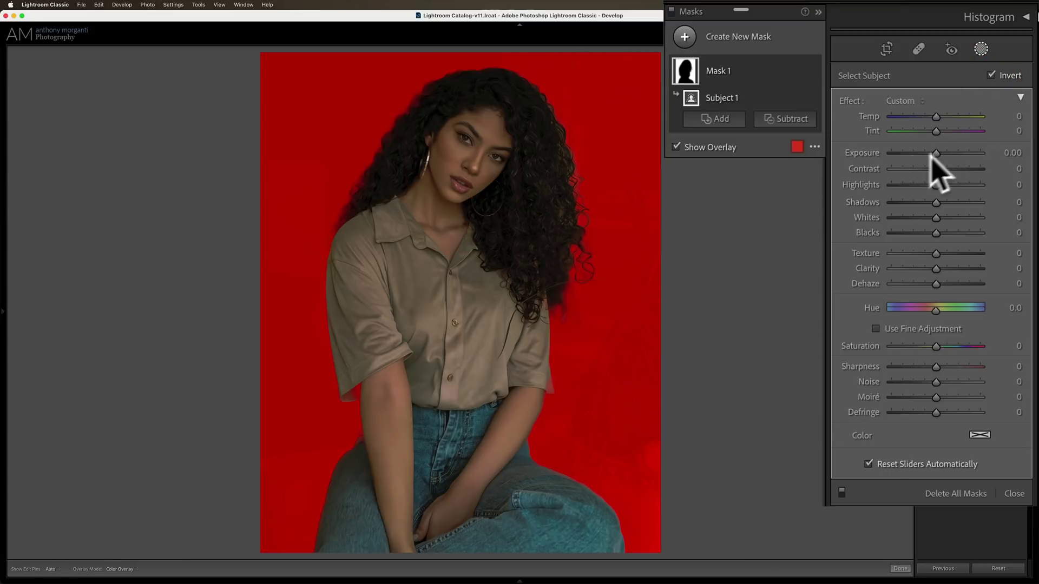
Give the background mask Exposure −0.73, Saturation −23, Texture −83, Clarity −89, then close masking
key(o)
drag(934, 150, 926, 150)
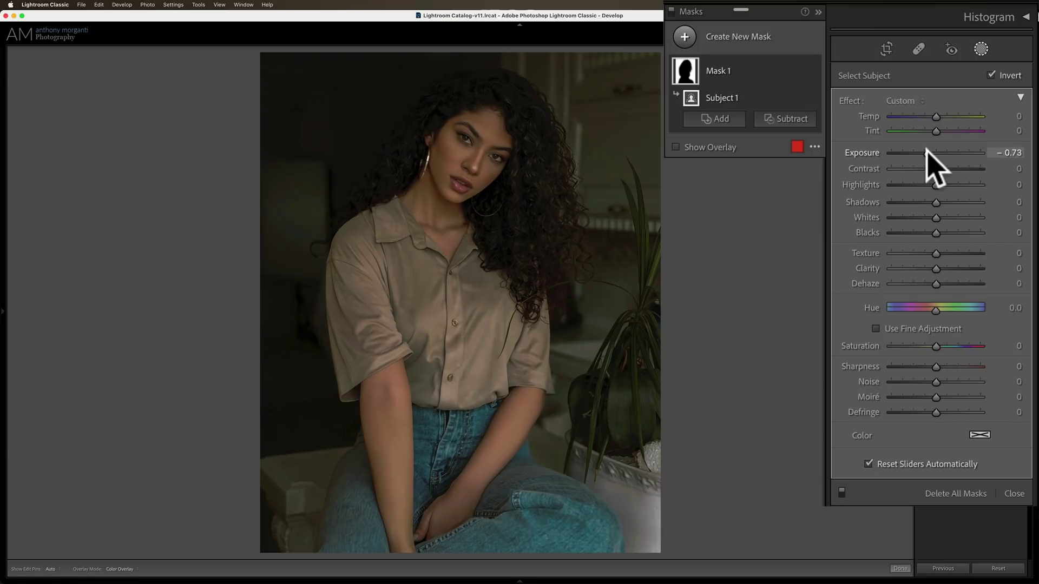
click(926, 152)
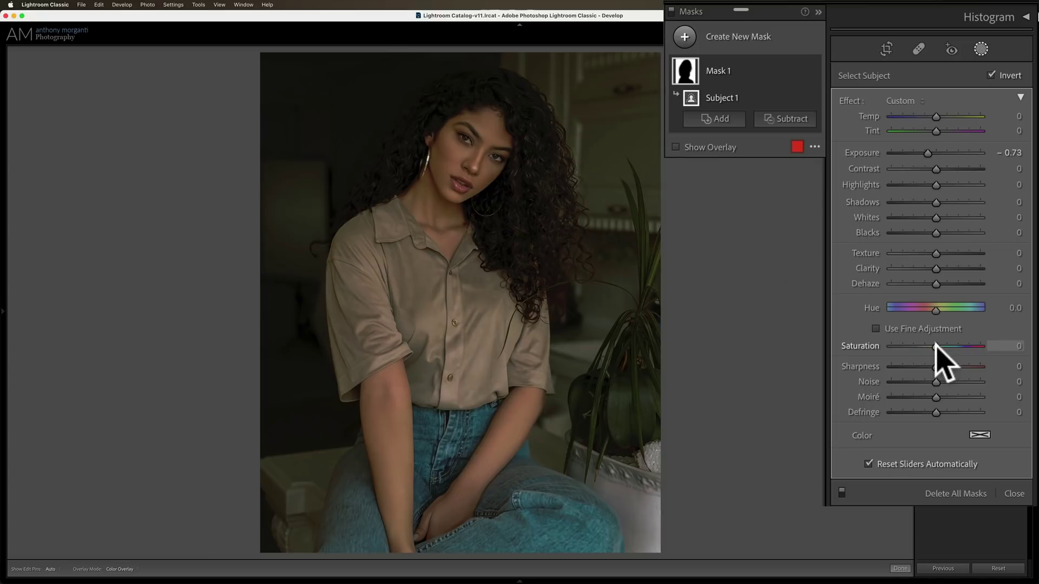
mouse_move(934, 346)
mouse_down()
mouse_move(880, 347)
mouse_move(923, 346)
mouse_up()
drag(926, 346, 925, 346)
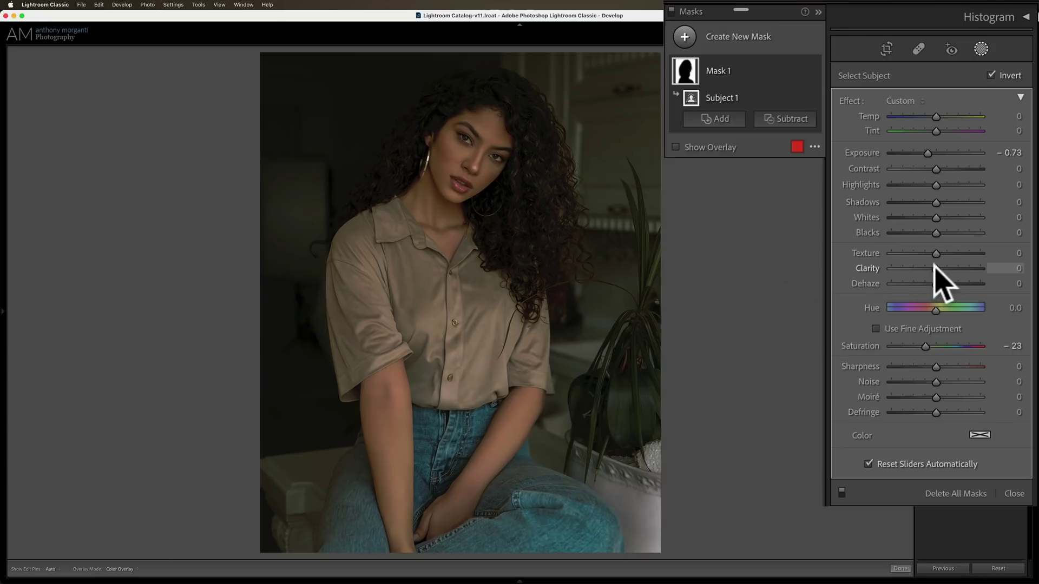
drag(934, 265, 869, 263)
drag(946, 268, 899, 253)
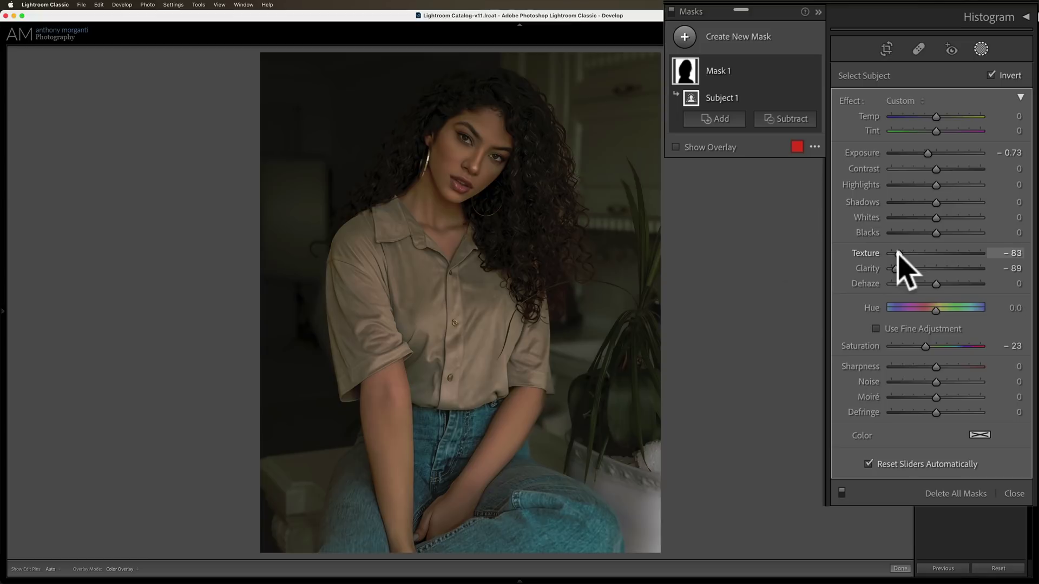
click(898, 253)
click(998, 68)
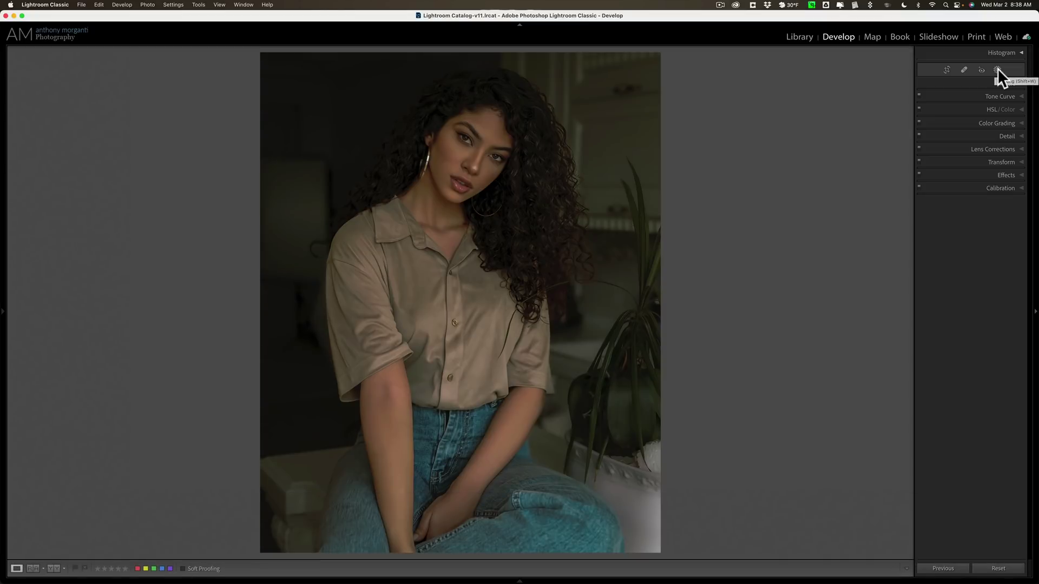
Add a second Select Subject mask on the woman with Exposure +0.38
click(998, 68)
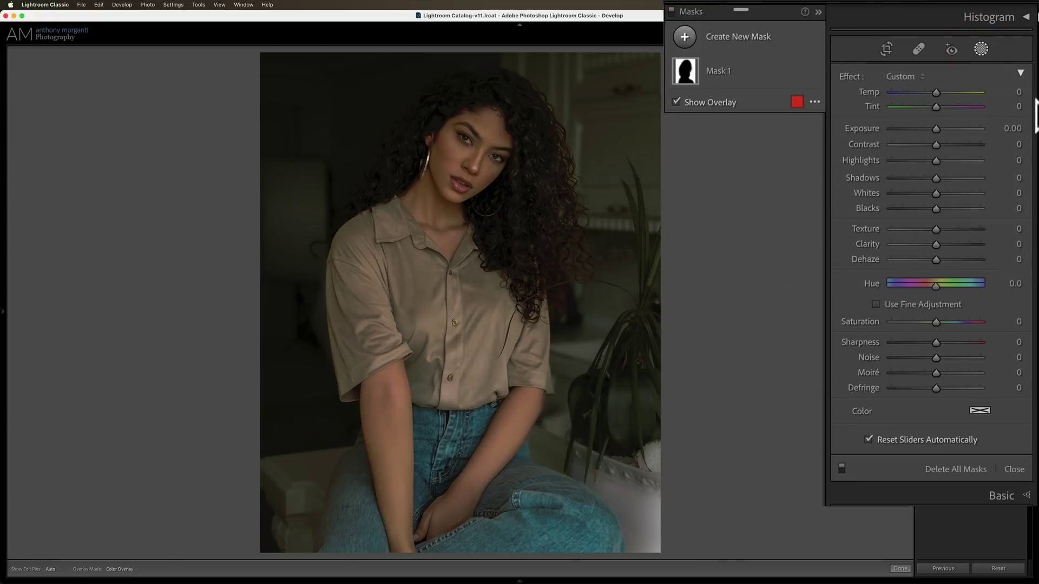
click(684, 36)
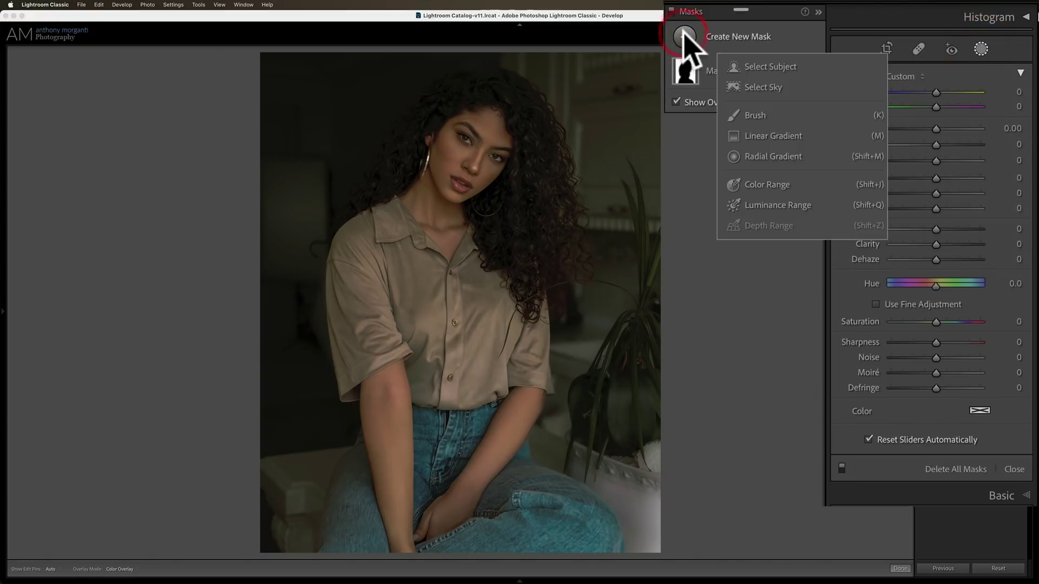
click(752, 66)
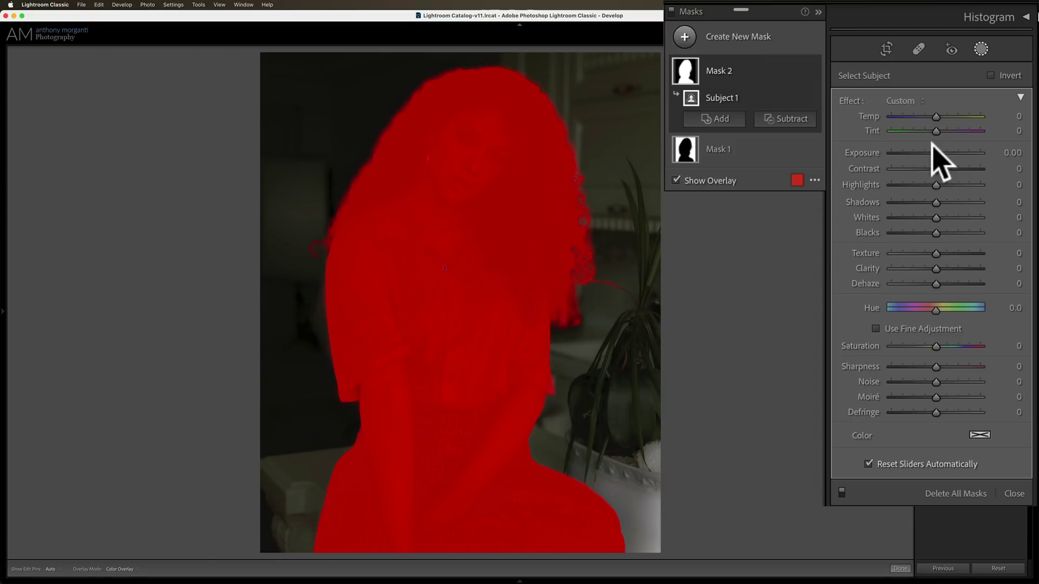
key(o)
drag(935, 151, 940, 152)
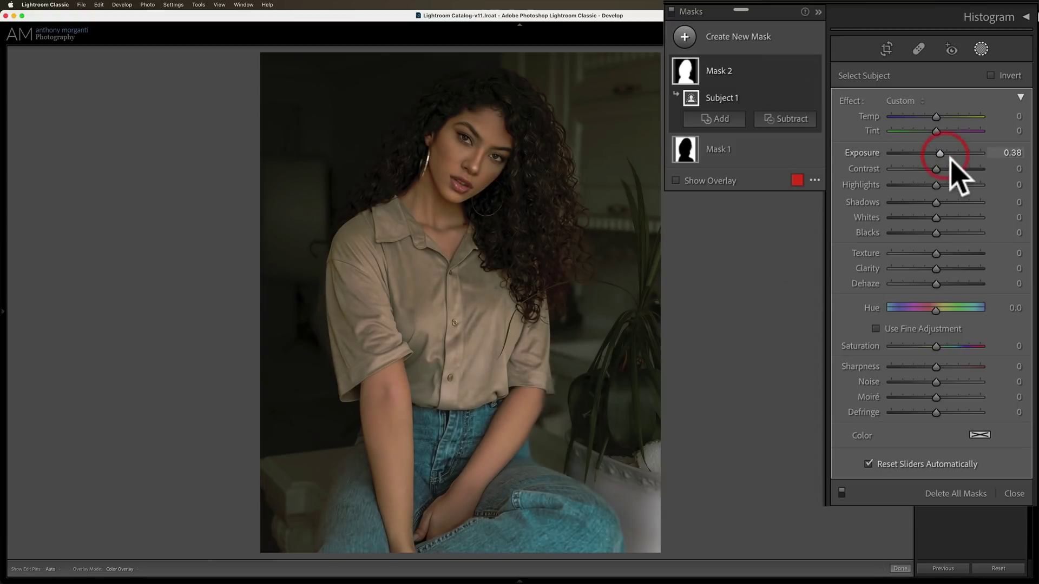
scroll(939, 169, up, 1)
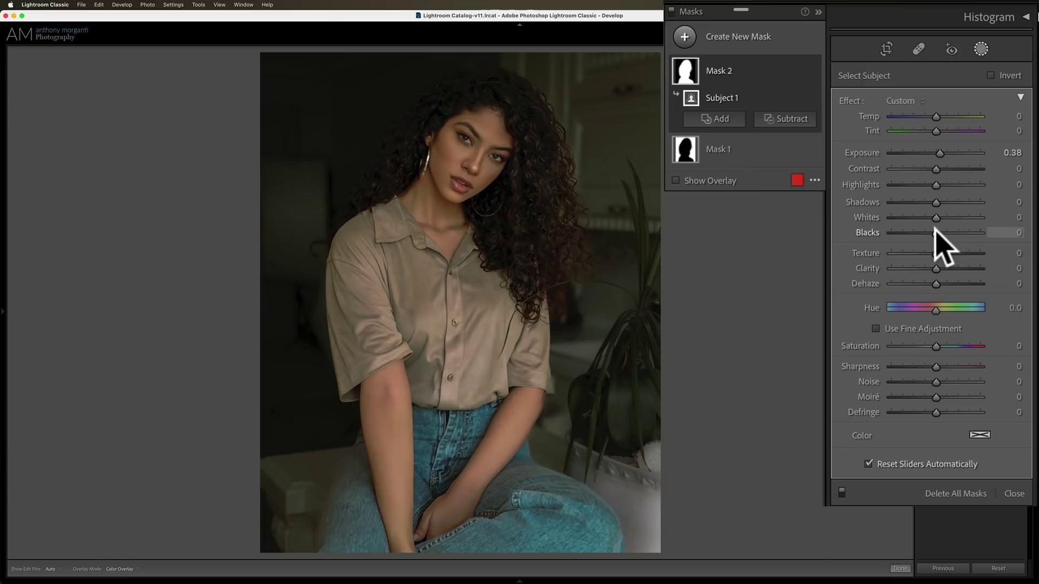
Set the subject mask to Blacks −11, Whites 25, Shadows 10, Contrast 13, Saturation 4, and show its overlay
drag(935, 232, 929, 229)
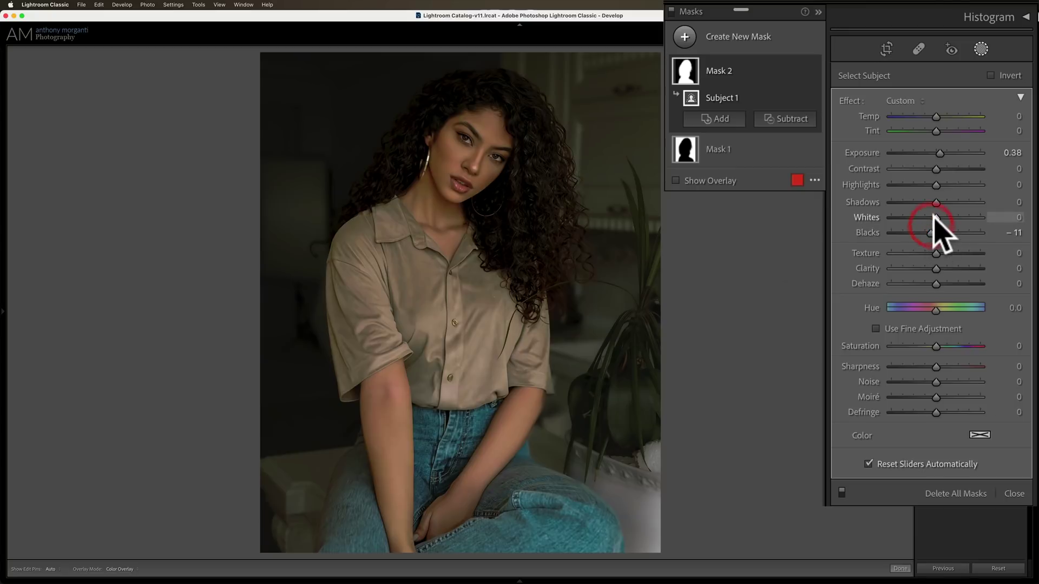
drag(935, 217, 942, 216)
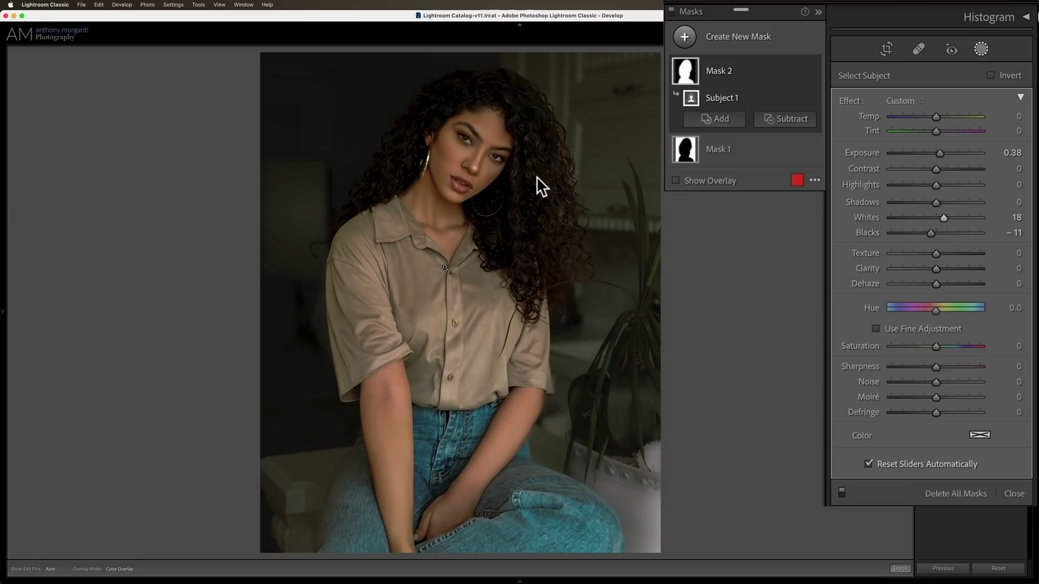
drag(944, 217, 946, 215)
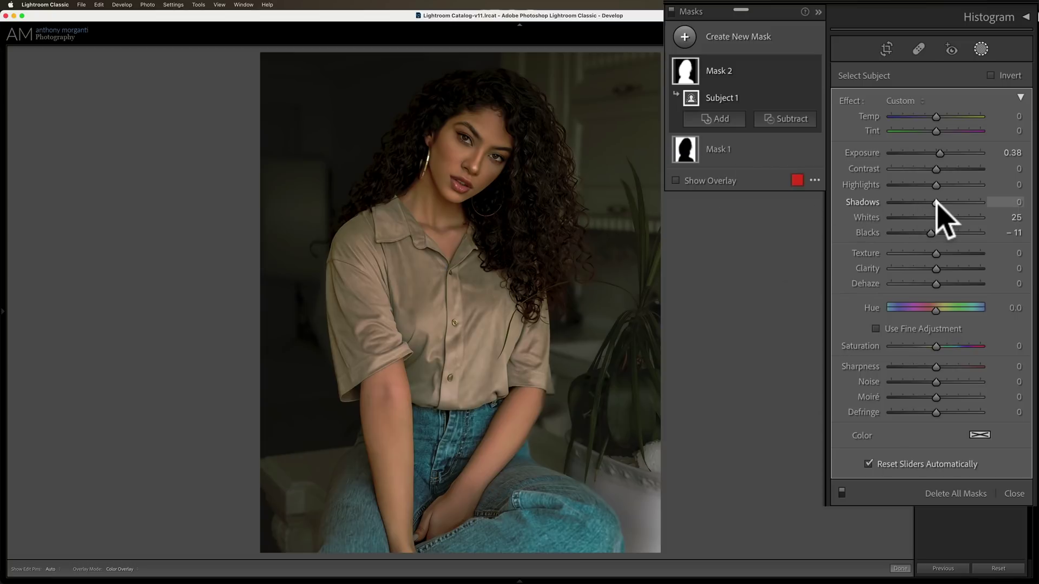
drag(936, 201, 936, 217)
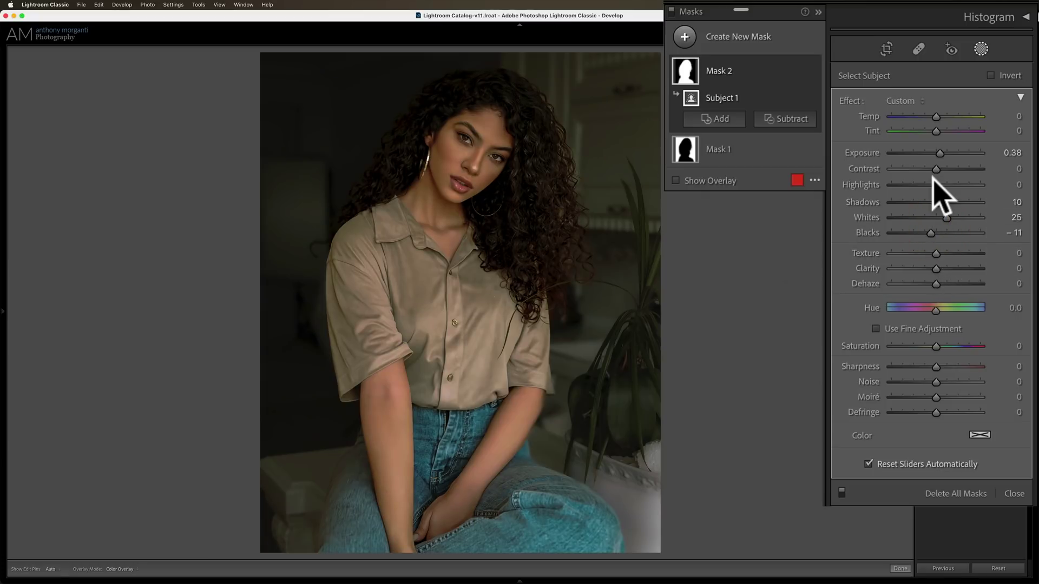
drag(935, 168, 942, 170)
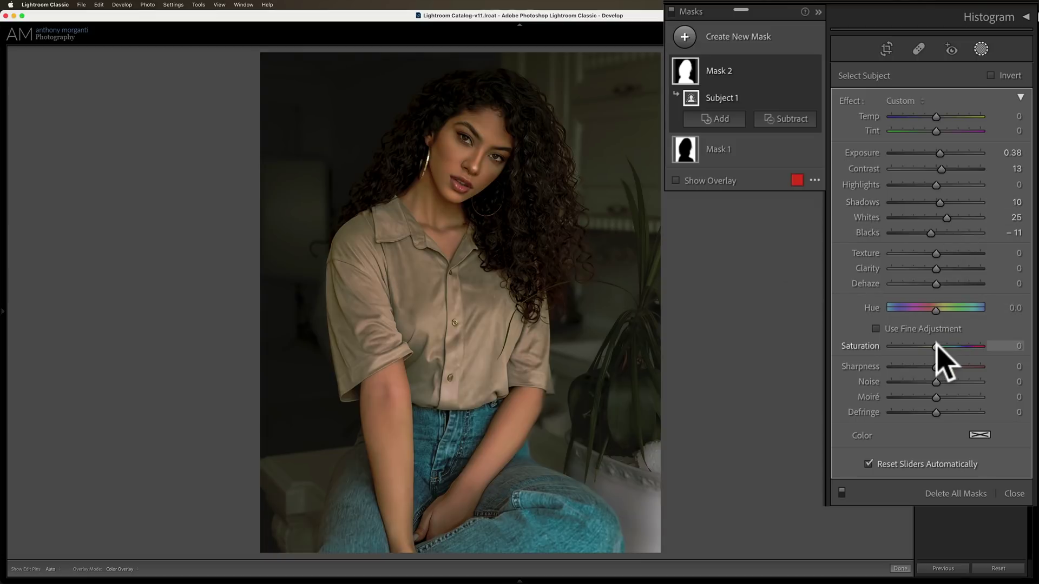
mouse_move(935, 346)
mouse_down()
mouse_move(948, 347)
mouse_move(940, 349)
mouse_up()
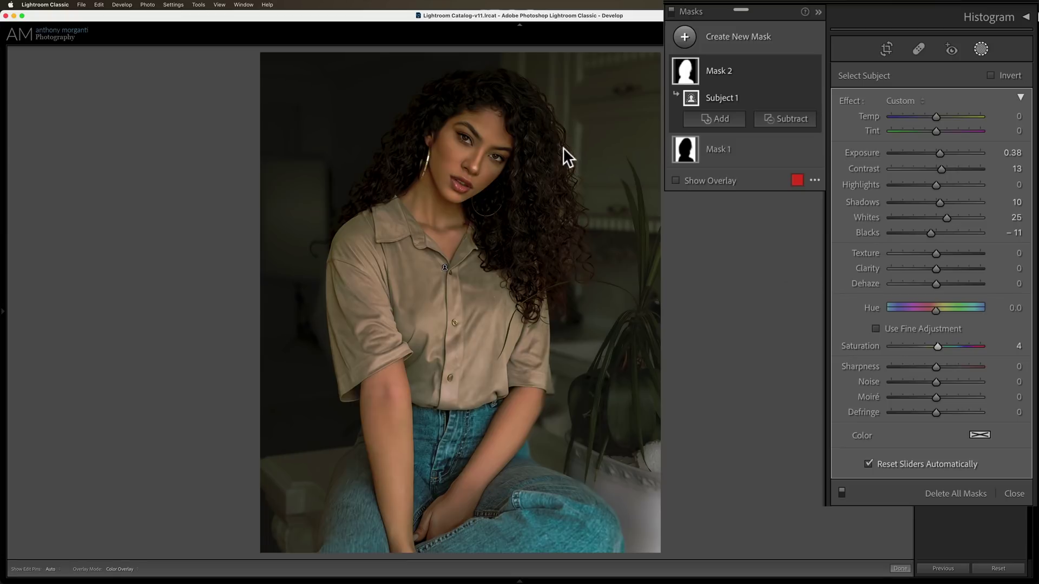
click(676, 181)
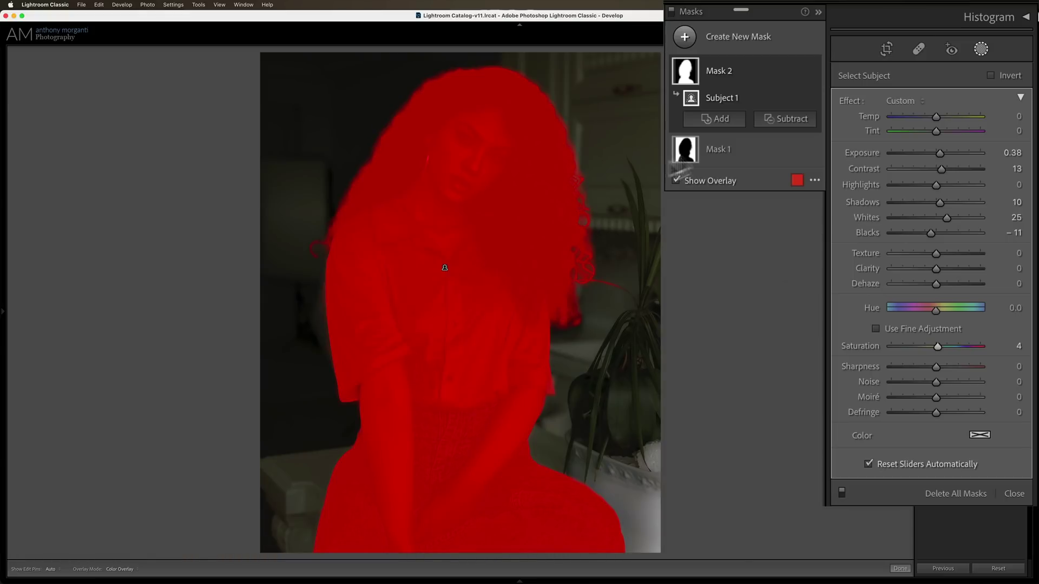
Brush the background spill beside her hair's right edge out of the subject mask, then close masking
click(779, 118)
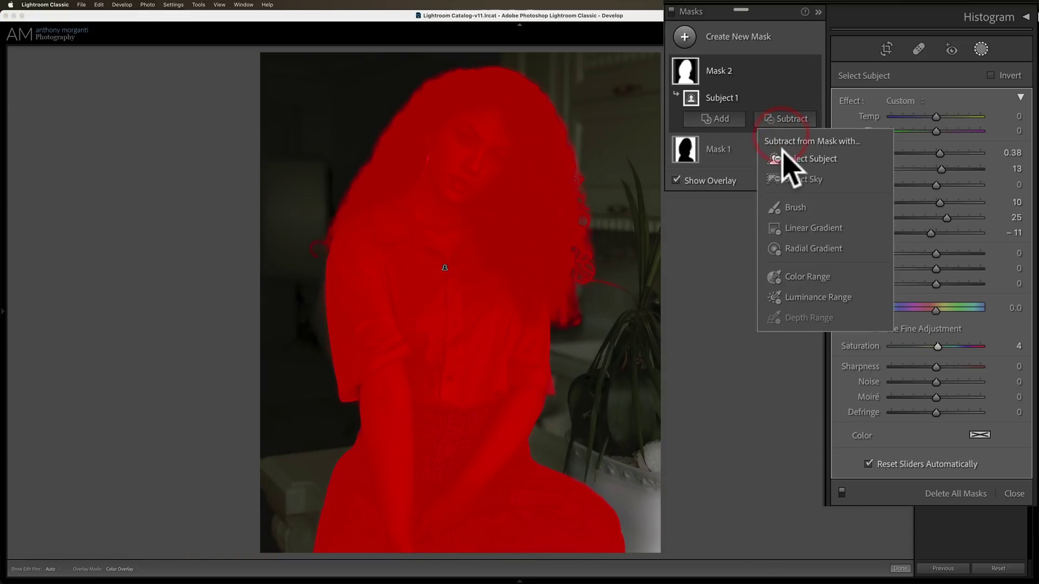
click(789, 207)
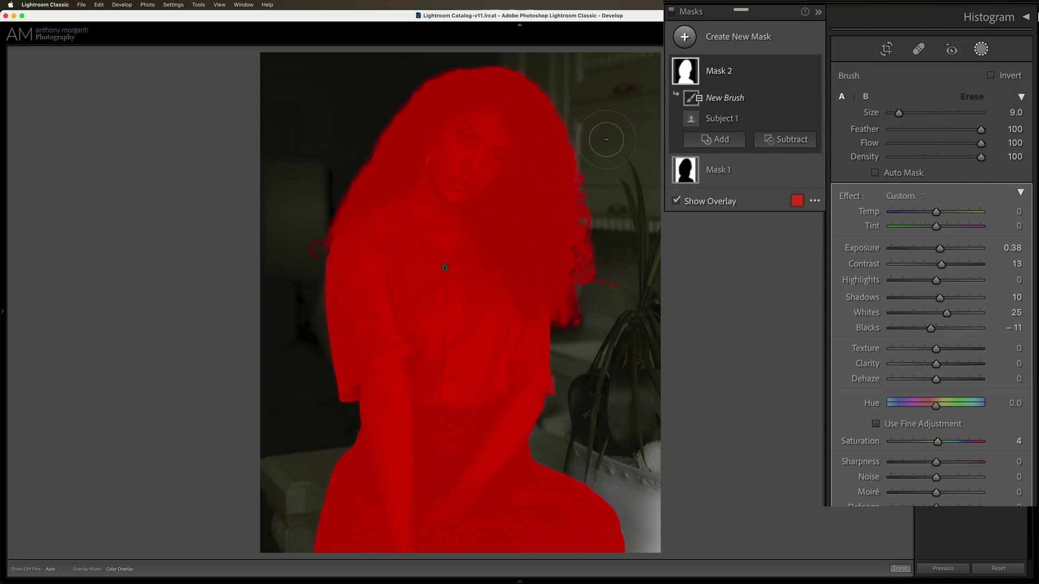
key(h)
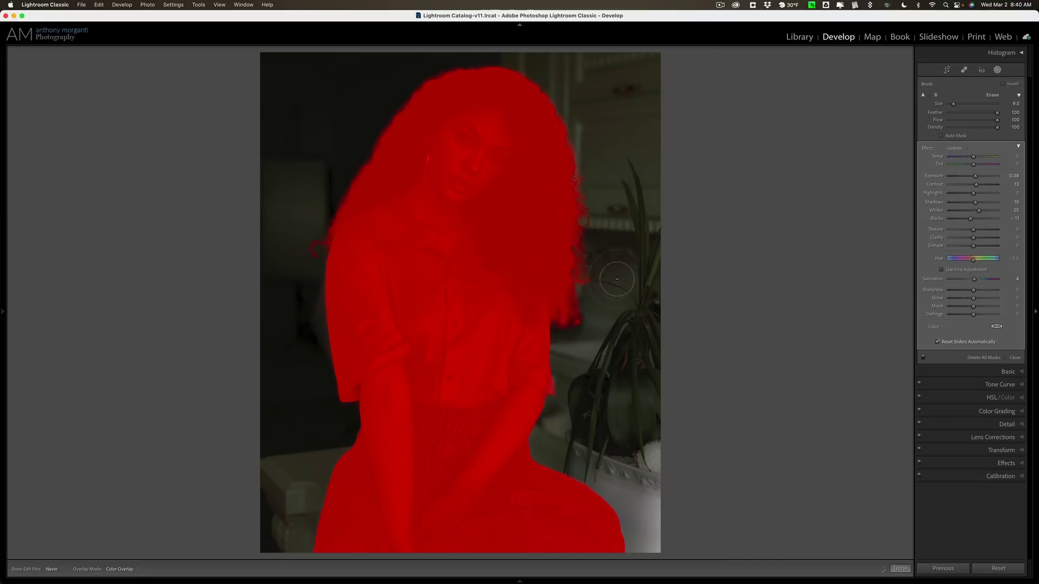
mouse_move(601, 298)
mouse_down()
mouse_move(589, 322)
mouse_move(574, 317)
mouse_move(594, 295)
mouse_move(597, 250)
mouse_move(575, 98)
mouse_up()
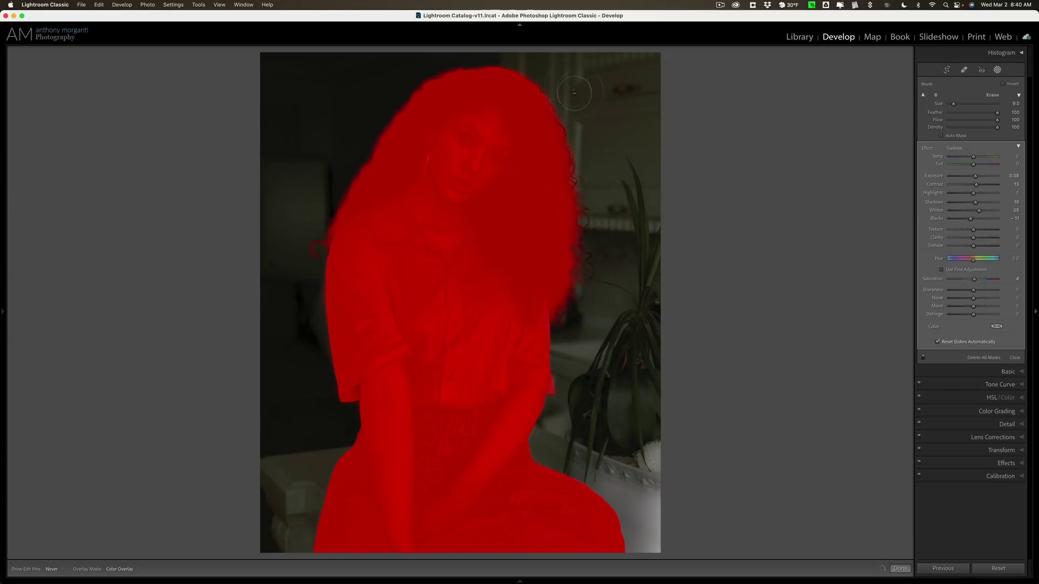
key(h)
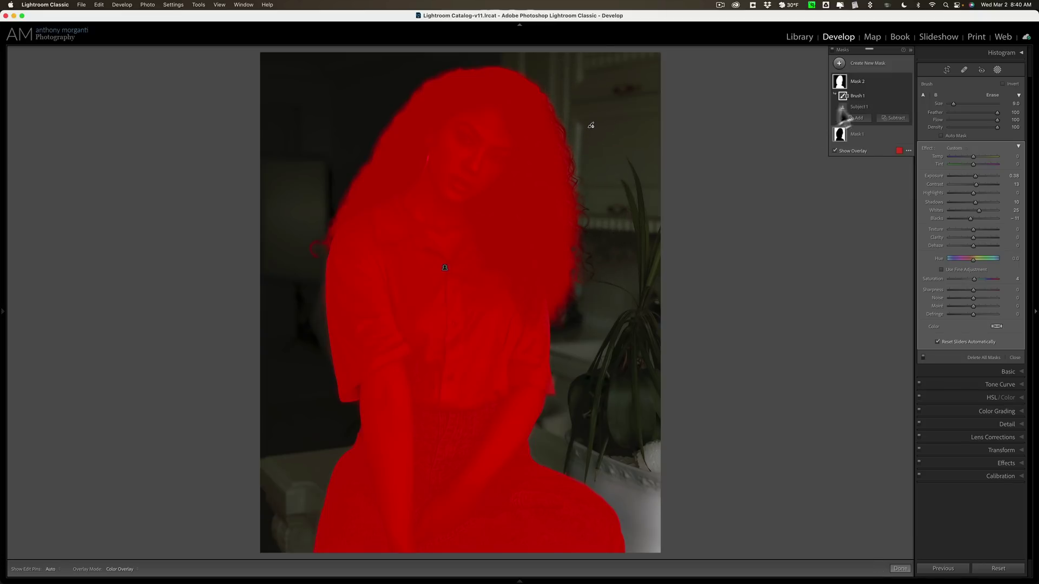
click(835, 149)
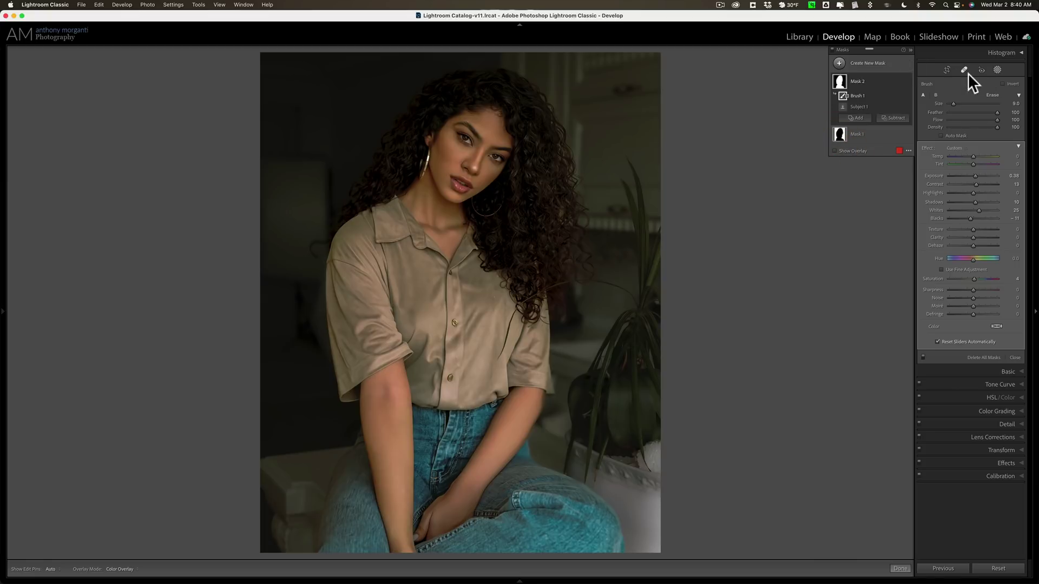
click(996, 68)
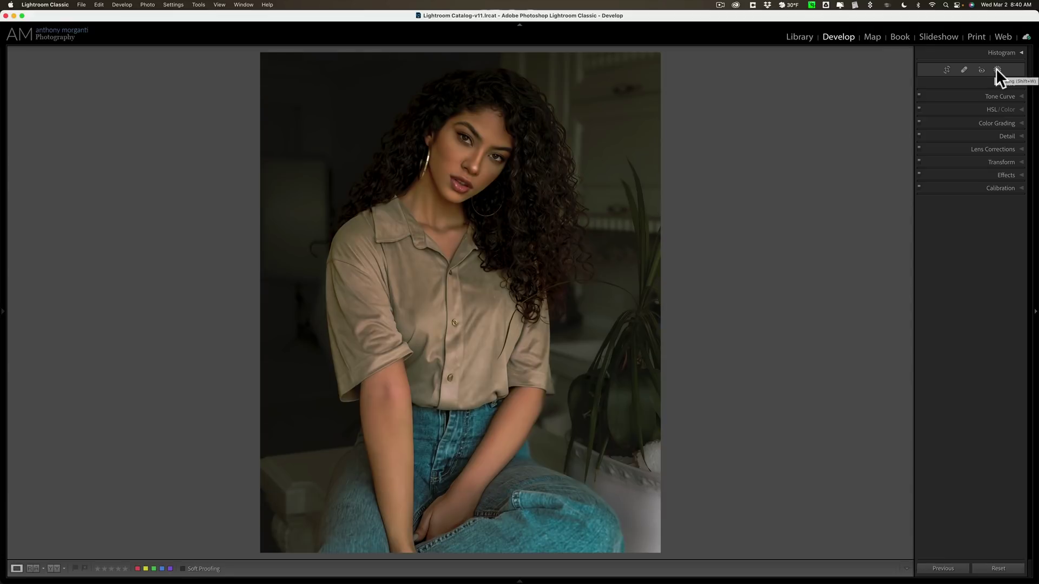
Compare the edit against the original with Before/After, then advance to the café portrait
key(backslash)
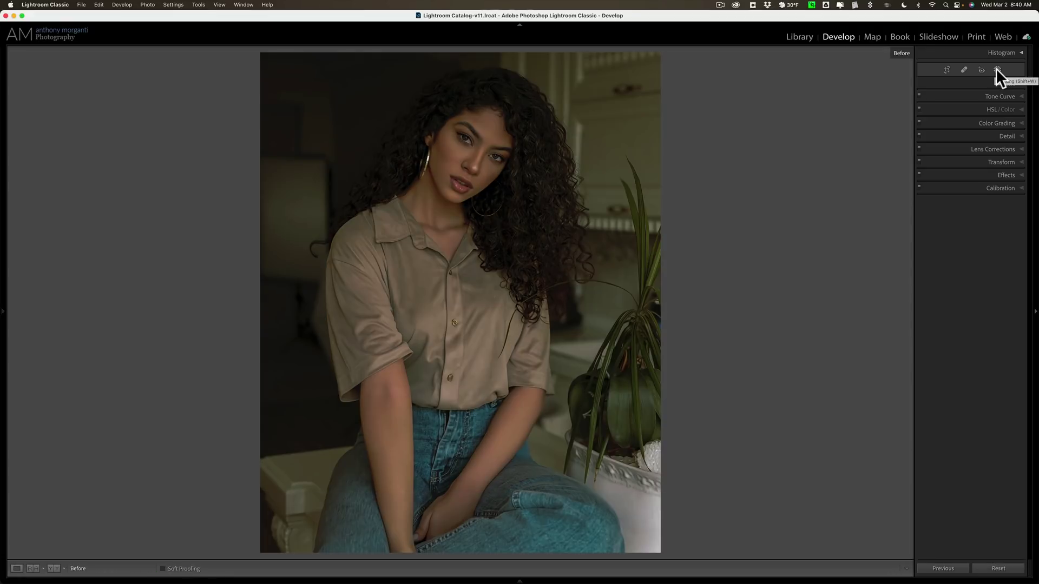
key(backslash)
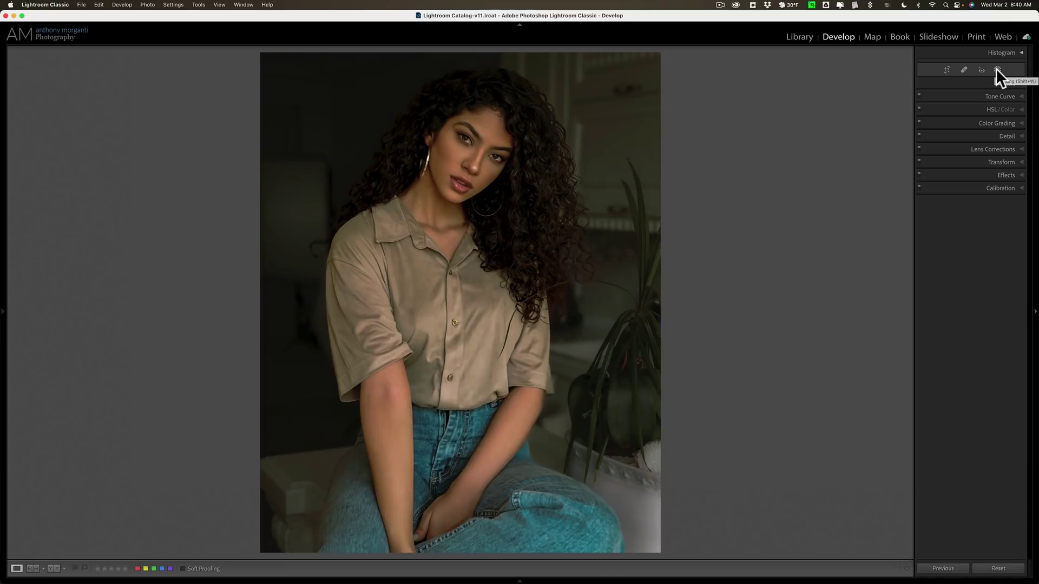
key(Right)
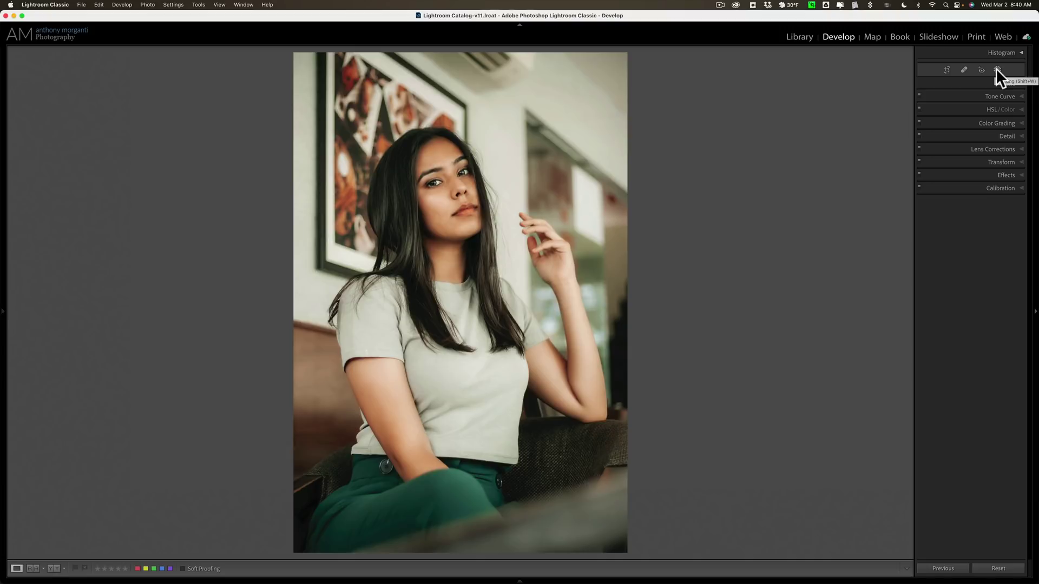
Add an inverted Select Subject mask to the café photo and pick the subtract brush
click(997, 69)
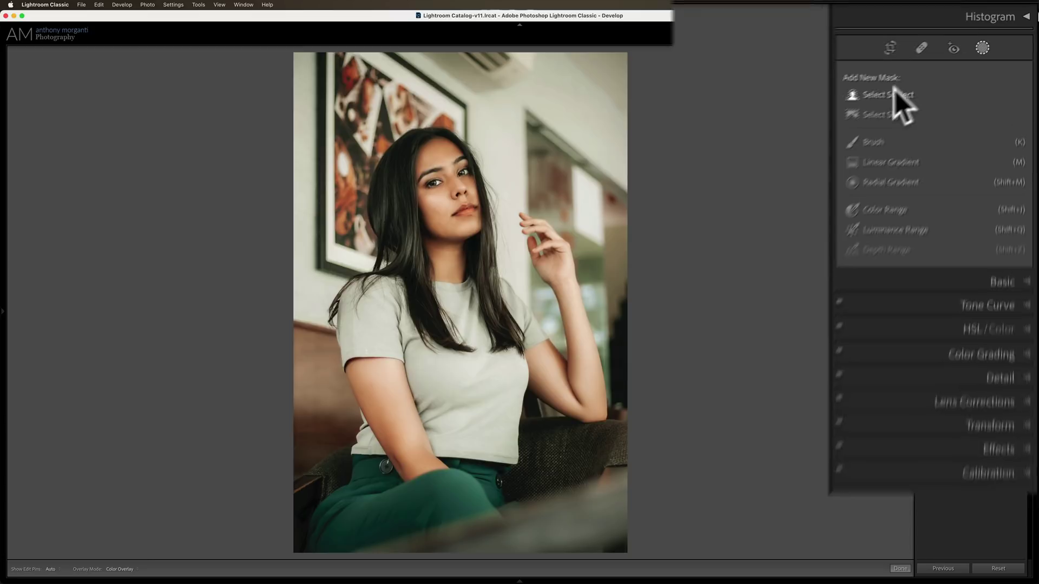
click(895, 91)
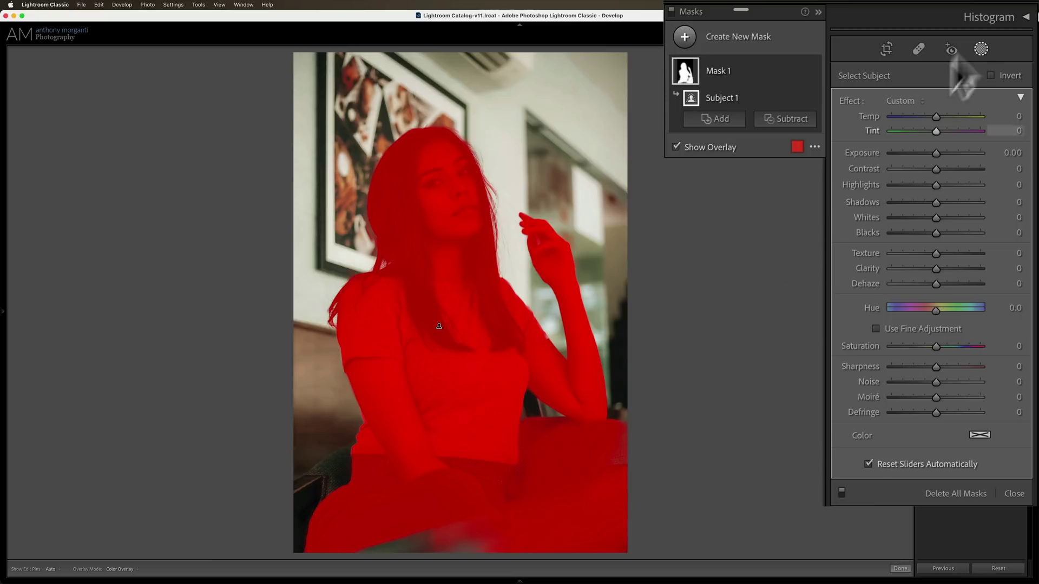
click(991, 75)
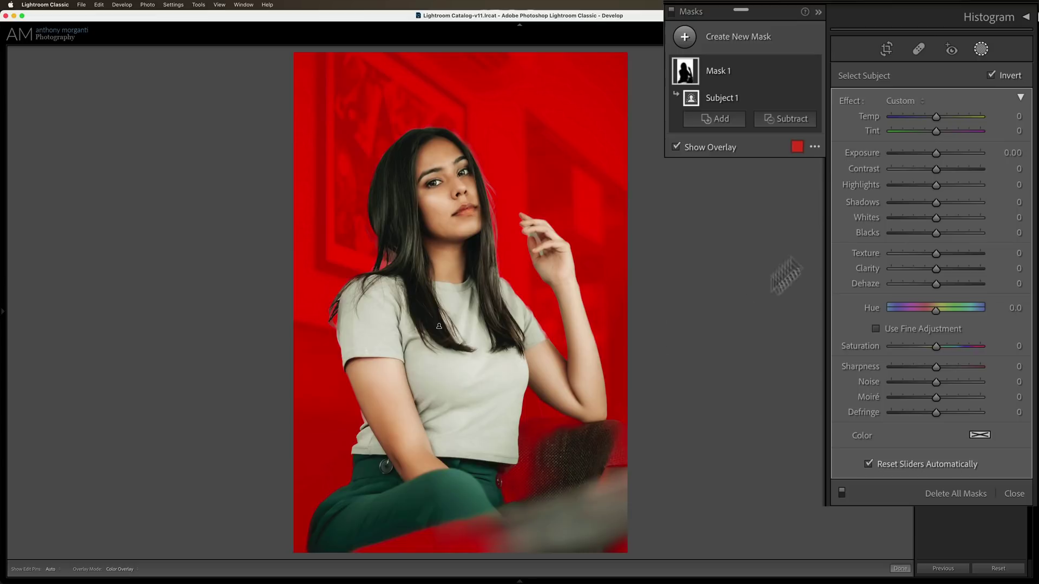
click(777, 121)
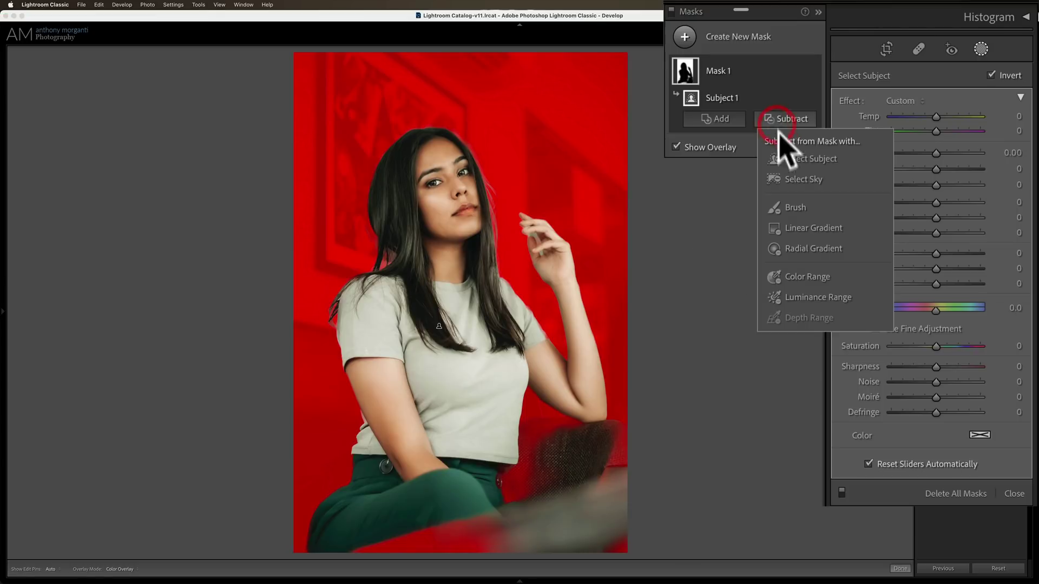
click(791, 208)
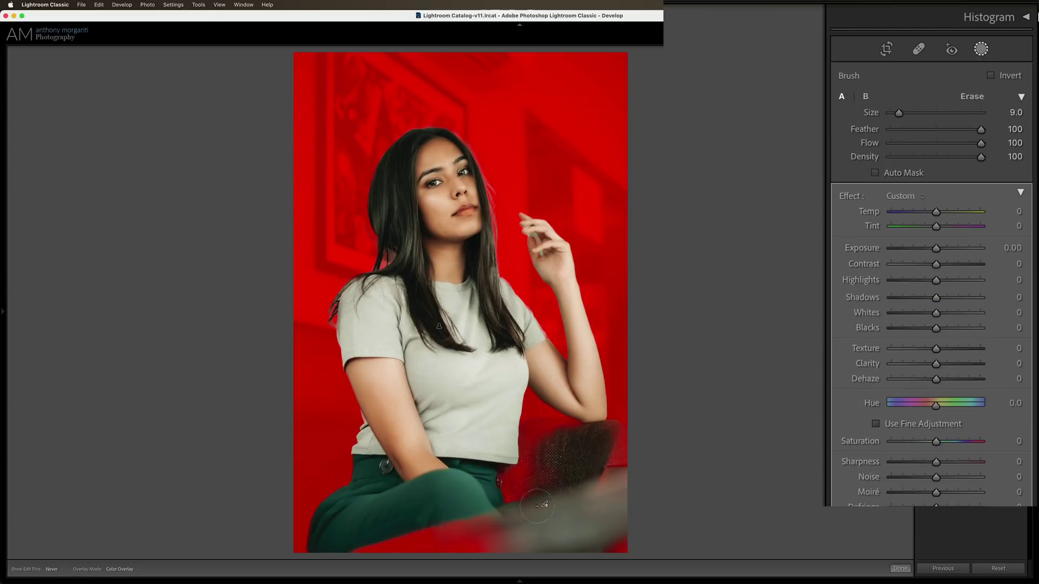
Brush the blurred bottom foreground and the chair by her elbow out of the background mask
mouse_move(537, 506)
mouse_down()
mouse_move(376, 535)
mouse_move(351, 549)
mouse_move(517, 539)
mouse_move(527, 540)
mouse_move(486, 550)
mouse_move(637, 547)
mouse_move(541, 556)
mouse_up()
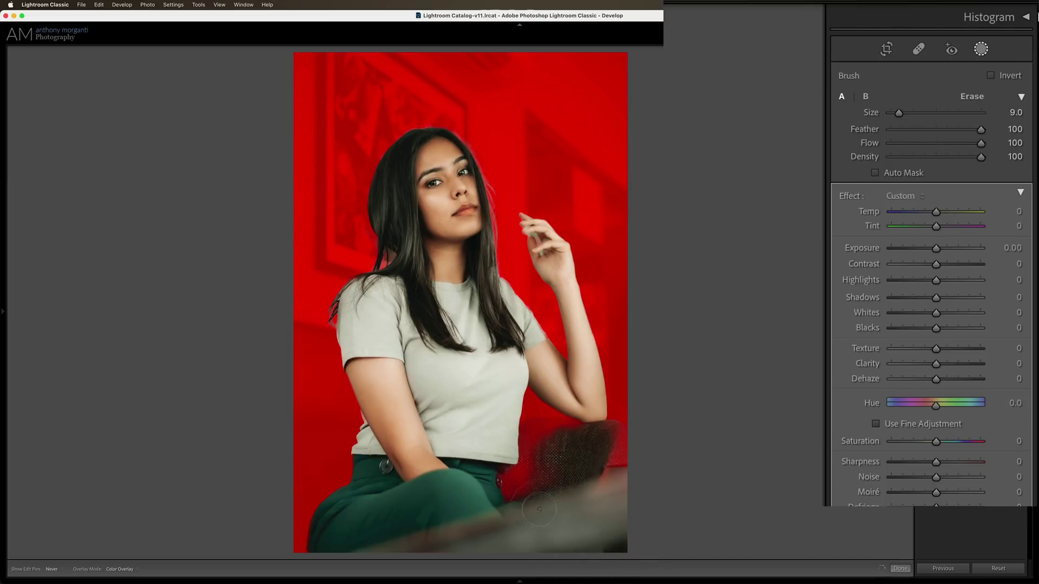
mouse_move(539, 509)
mouse_down()
mouse_move(520, 458)
mouse_move(527, 446)
mouse_move(579, 441)
mouse_move(535, 439)
mouse_move(578, 438)
mouse_up()
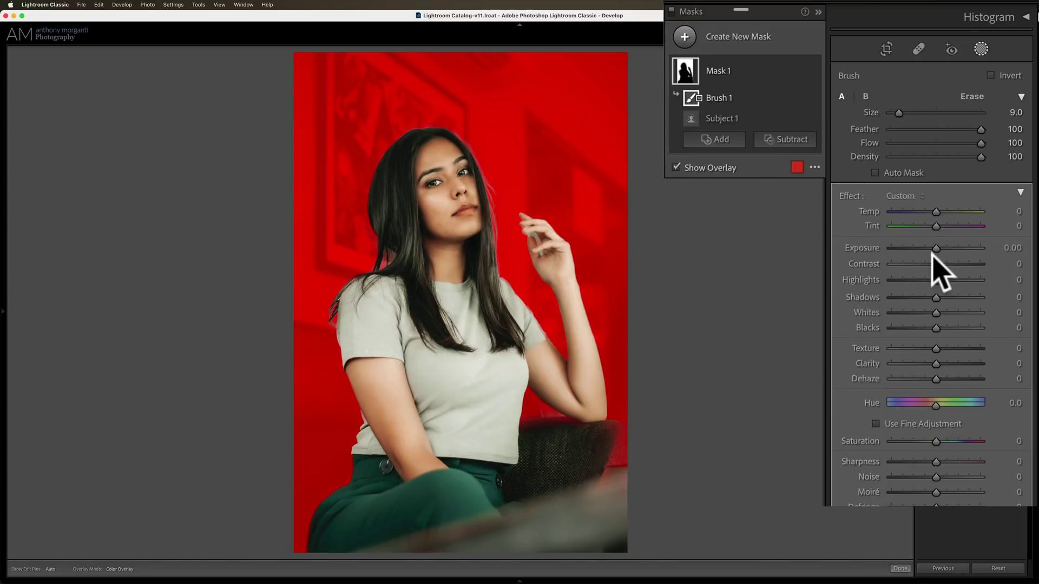
Set the background mask to Exposure −2.02 and Saturation −32, then toggle Before/After
drag(935, 246, 909, 248)
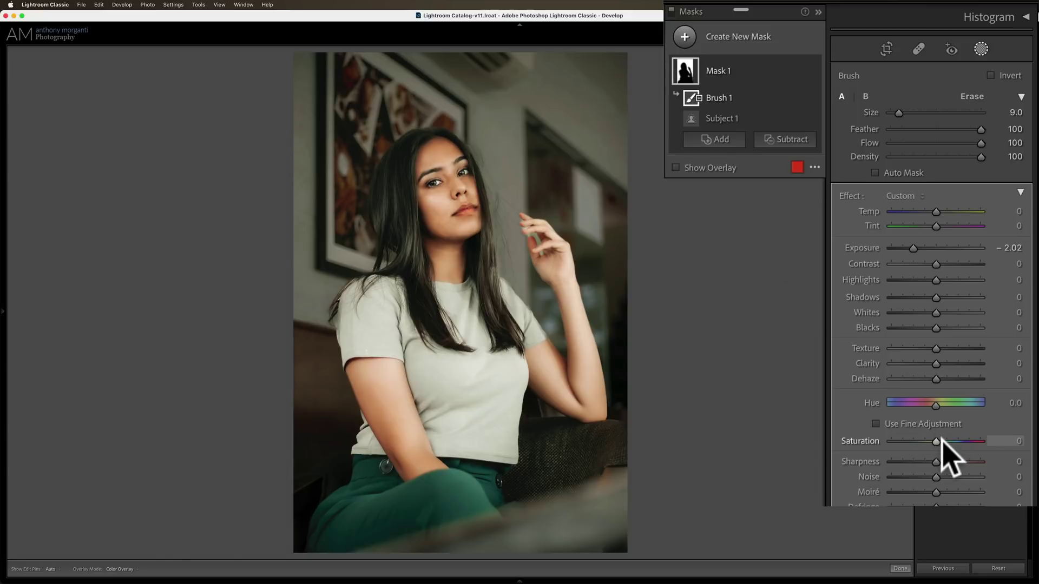
drag(936, 441, 920, 441)
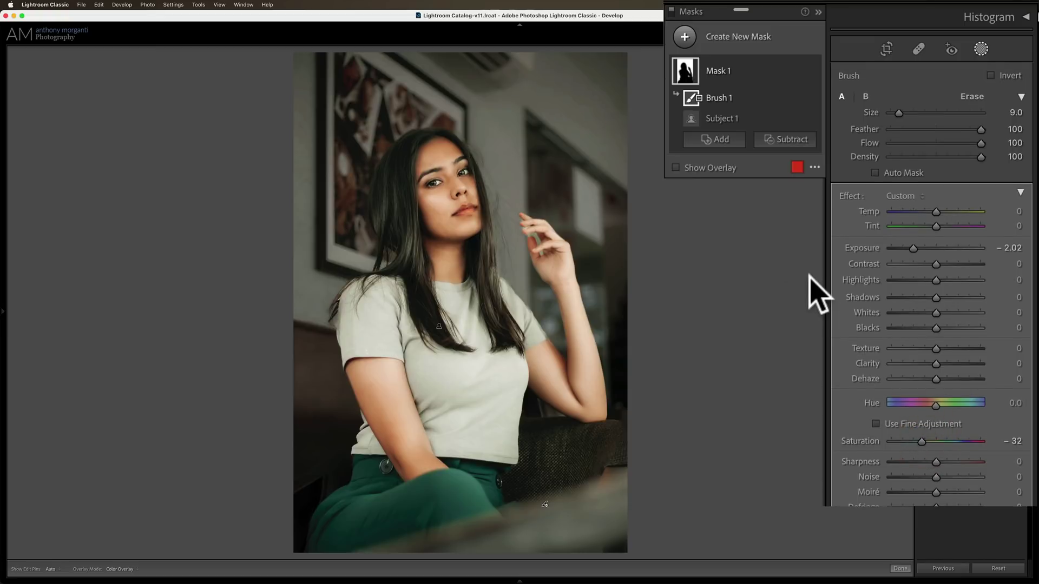
key(backslash)
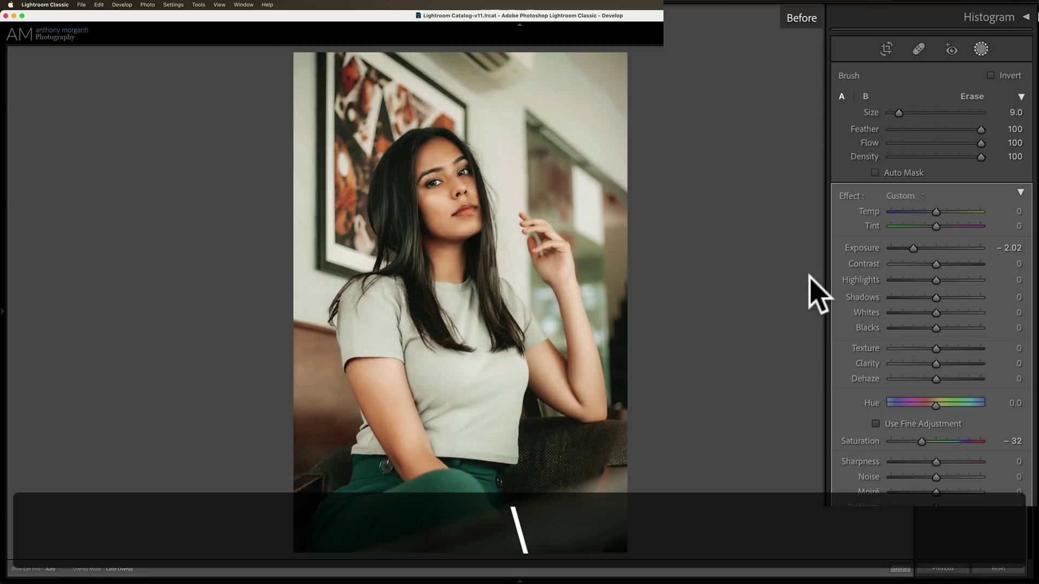
key(backslash)
key(backslash)
key(backslash)
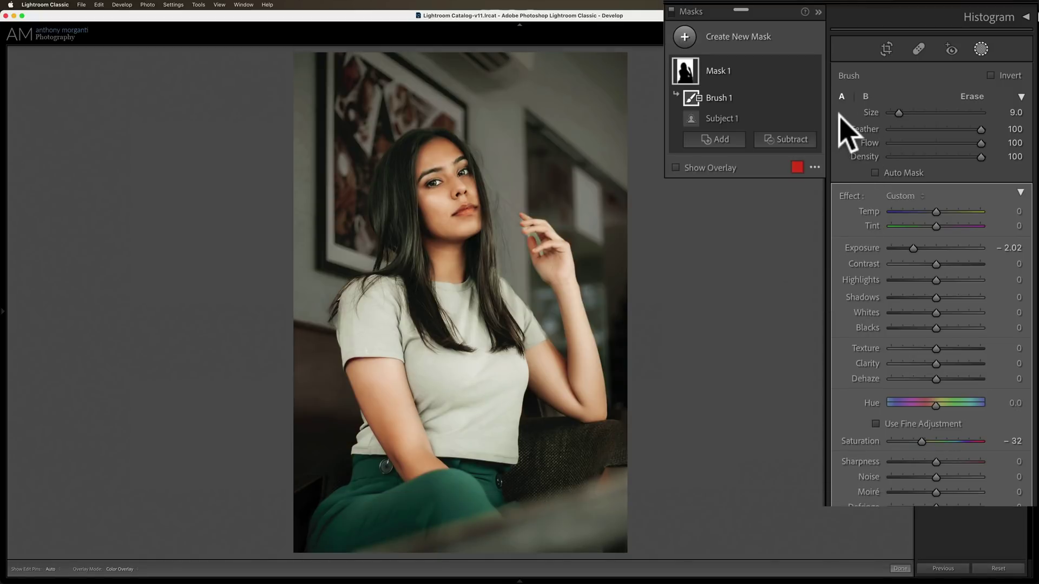
Add a Select Subject mask on the woman and brush the bottom-edge patch into it
click(685, 38)
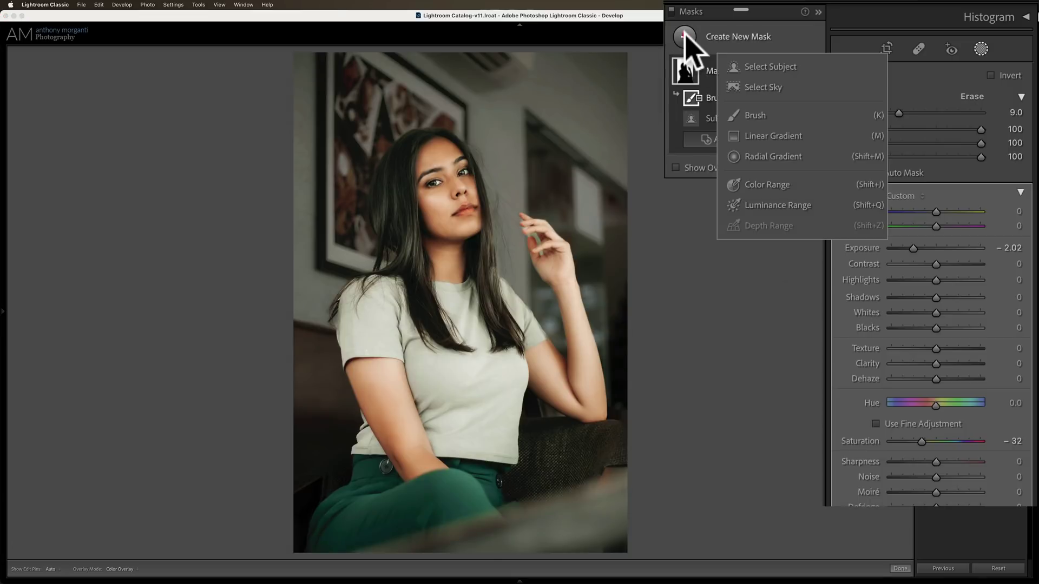
click(757, 67)
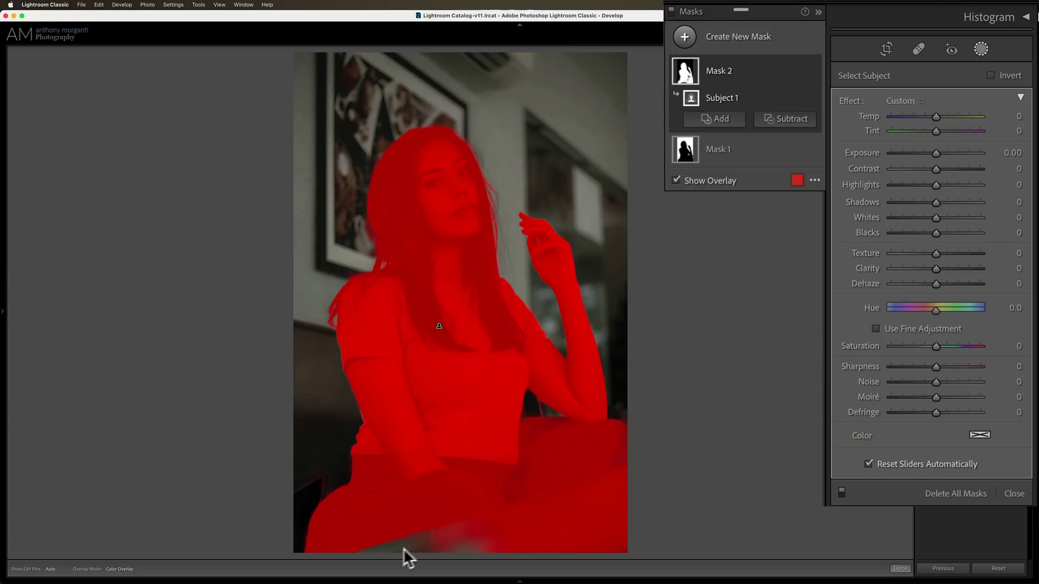
click(717, 118)
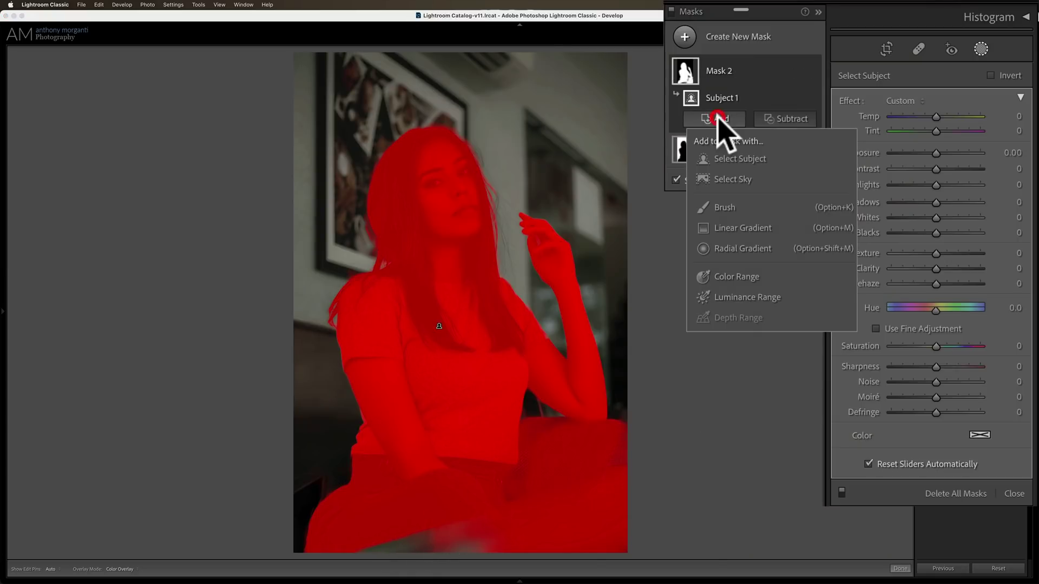
click(730, 226)
key(h)
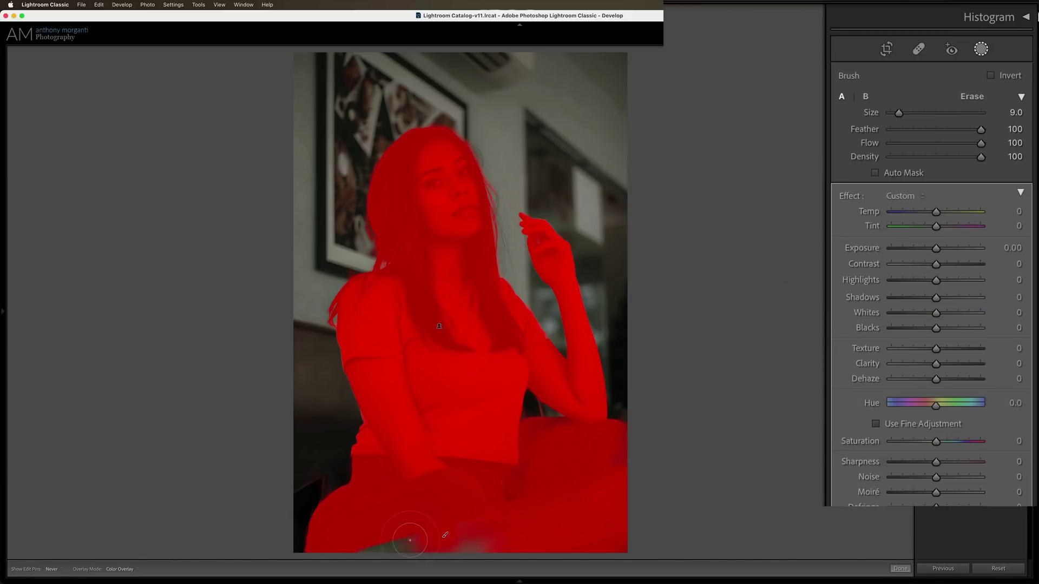
drag(417, 547, 444, 553)
key(h)
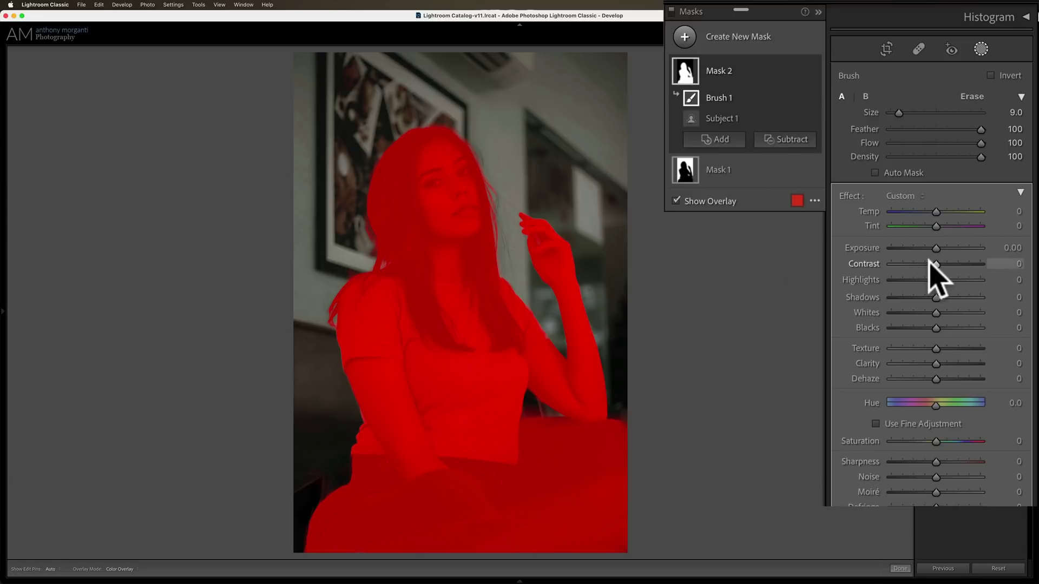
Try brightening the subject's exposure, then reset it back to zero
key(o)
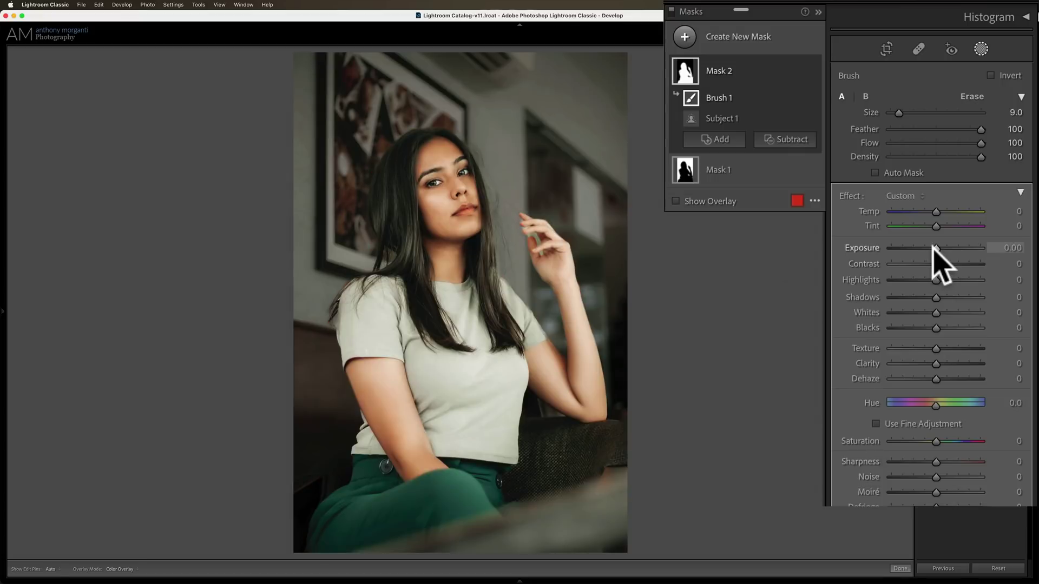
drag(934, 248, 941, 249)
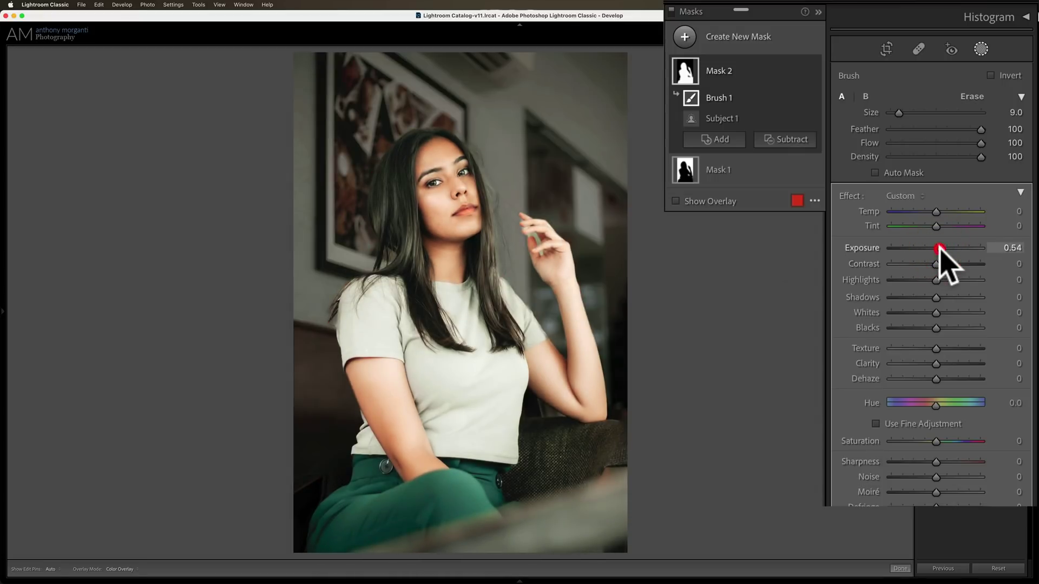
key(o)
double_click(939, 247)
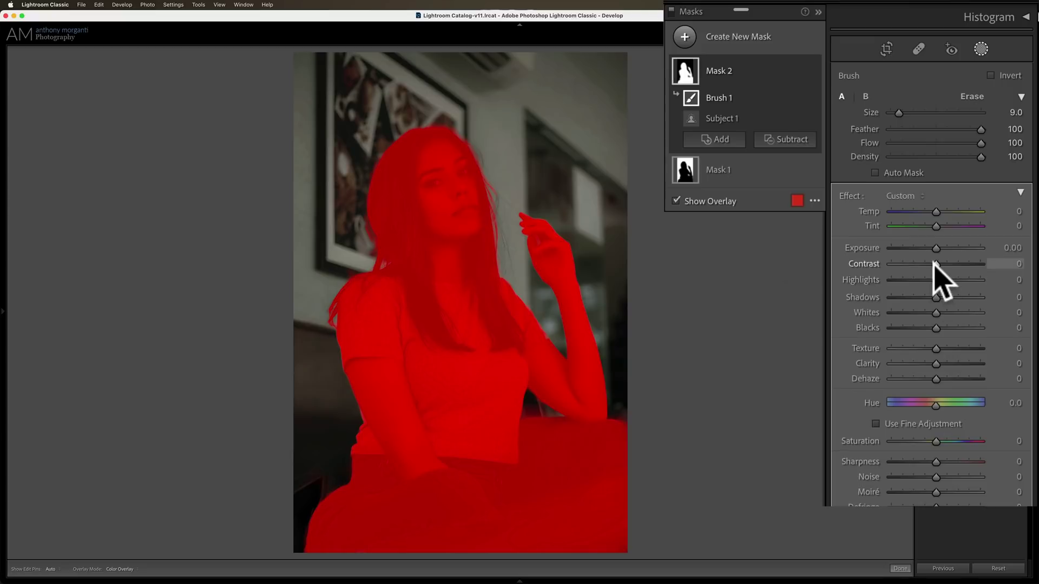
Give the subject Contrast 16, Blacks −20, Whites −17 and Saturation 9
key(o)
drag(935, 263, 940, 281)
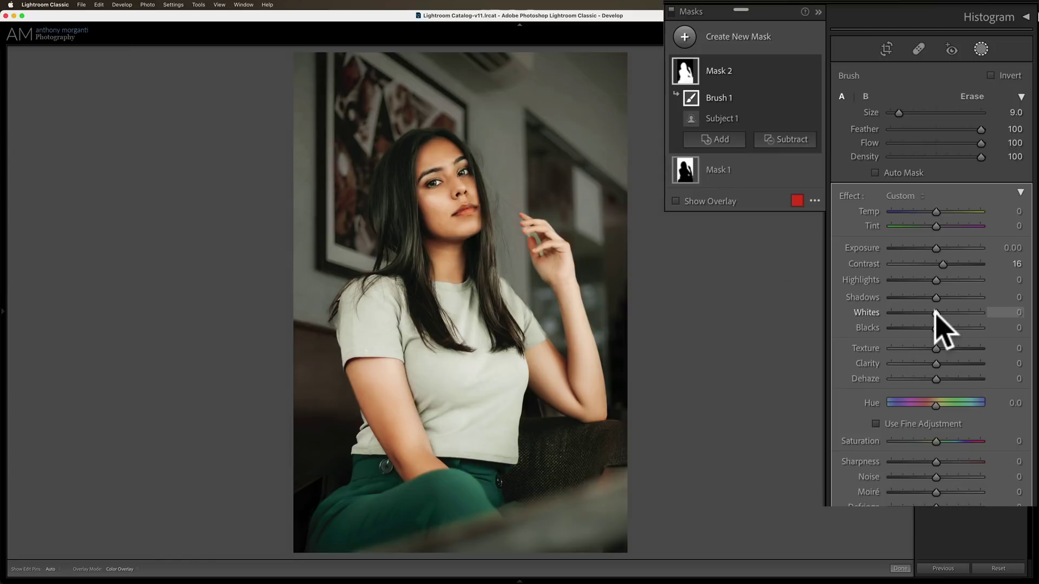
drag(936, 327, 926, 328)
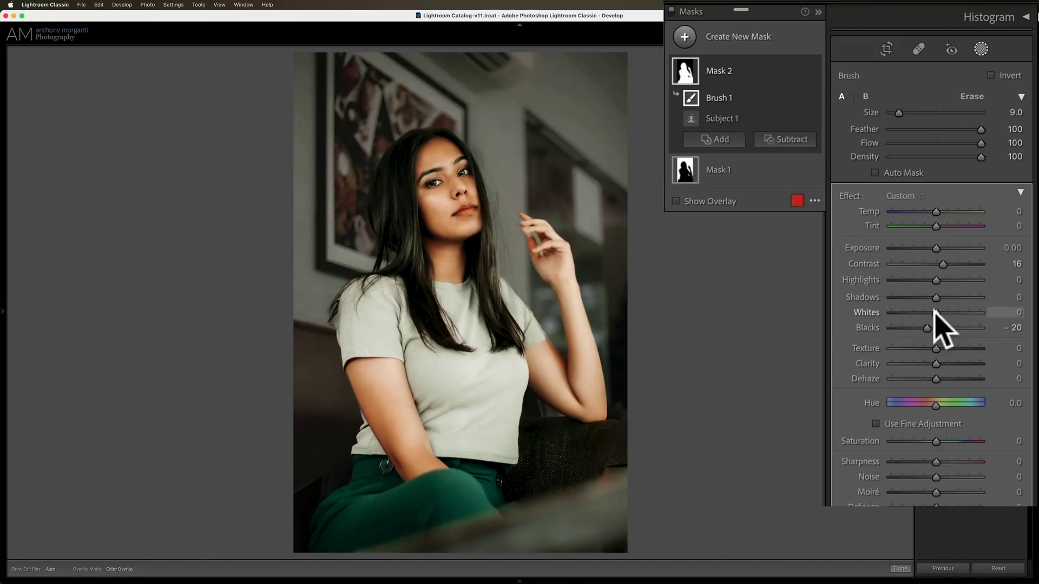
drag(934, 313, 942, 349)
drag(933, 438, 939, 427)
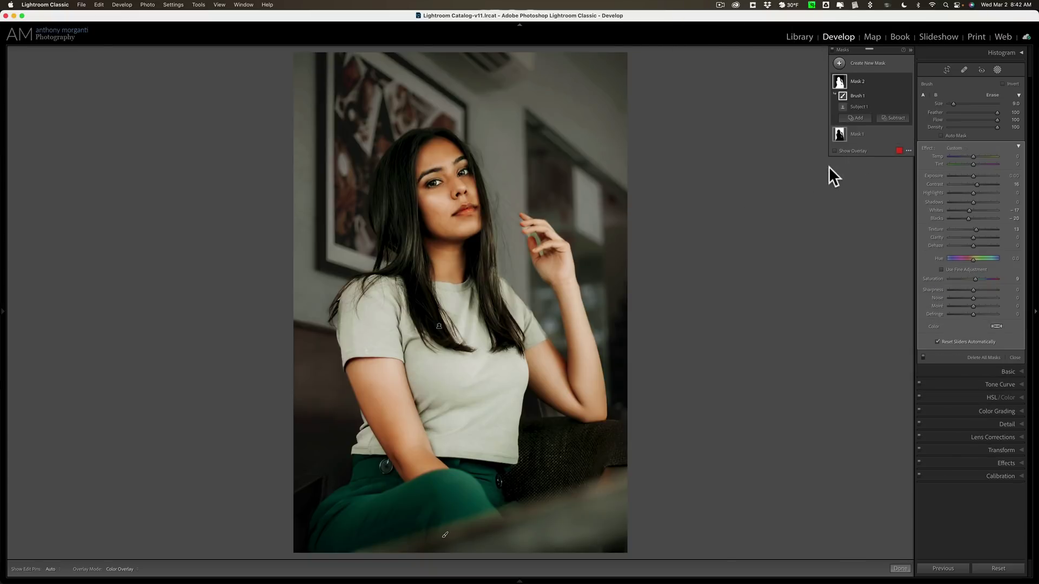
Close Masking and toggle the café portrait between its original and edited versions
click(996, 66)
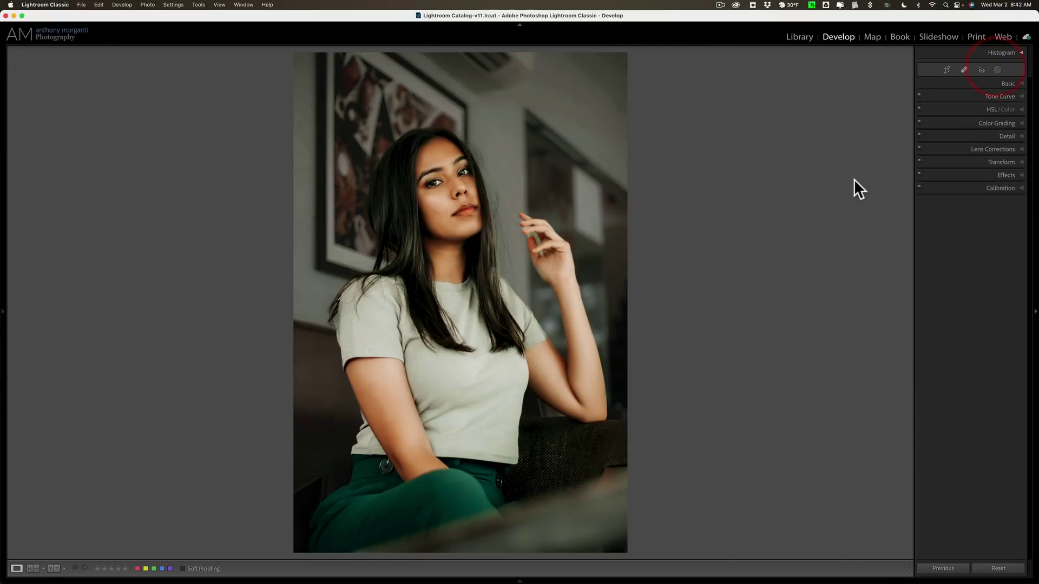
key(backslash)
key(backslash)
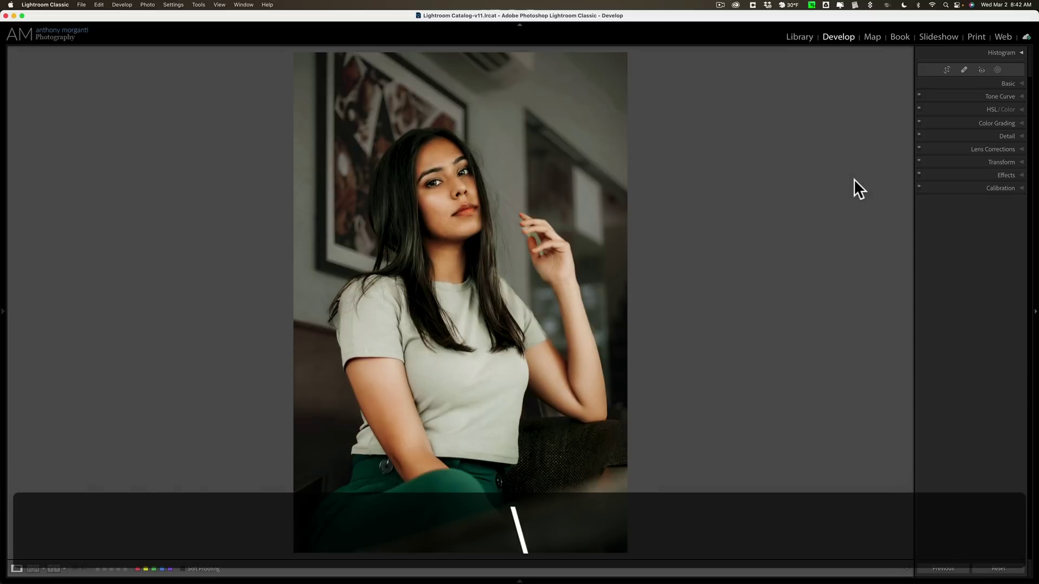
key(backslash)
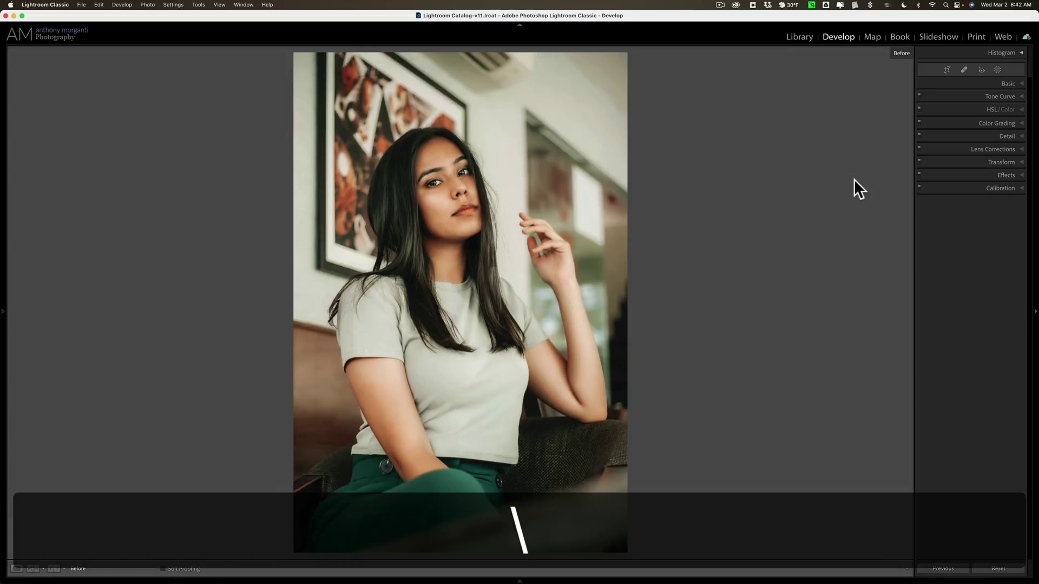
key(backslash)
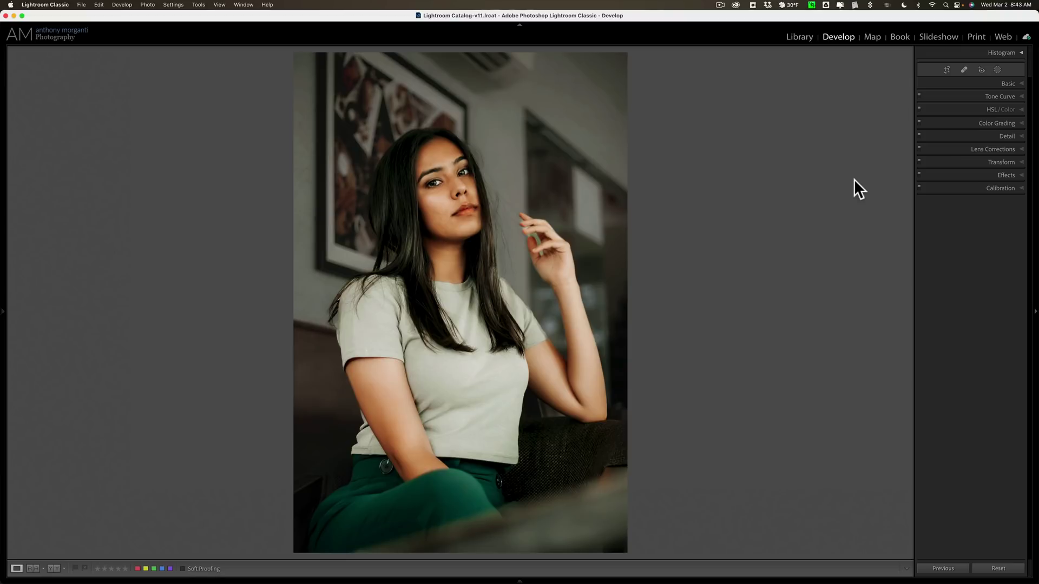
Reopen Masking, select background Mask 1 and check where it applies
click(997, 69)
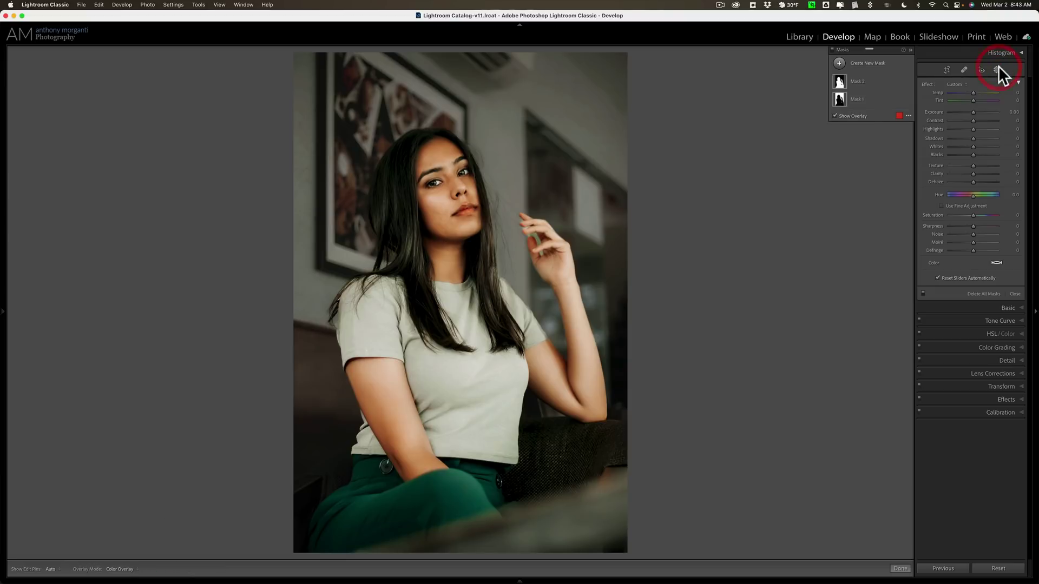
click(848, 99)
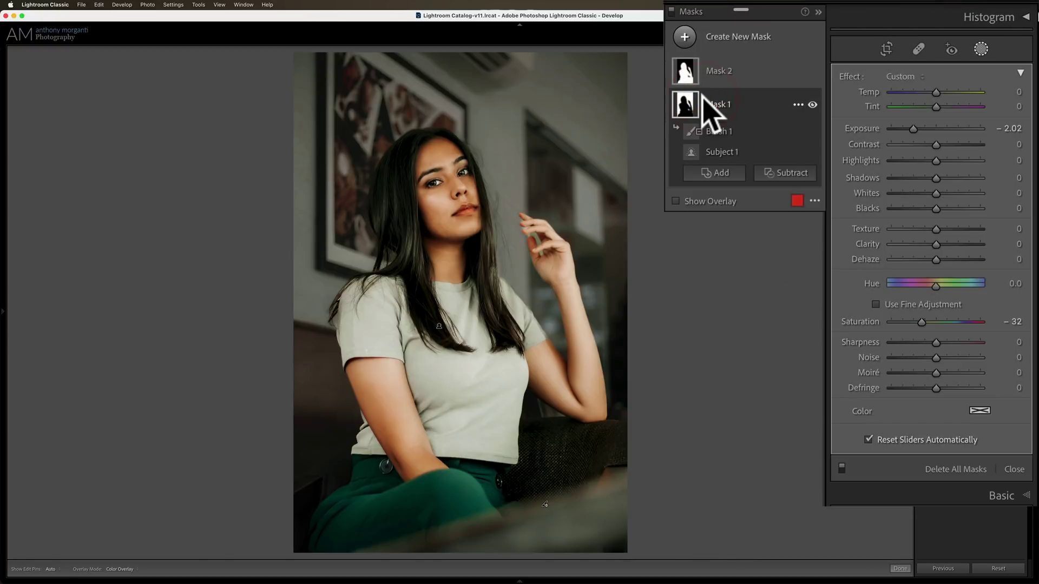
click(676, 201)
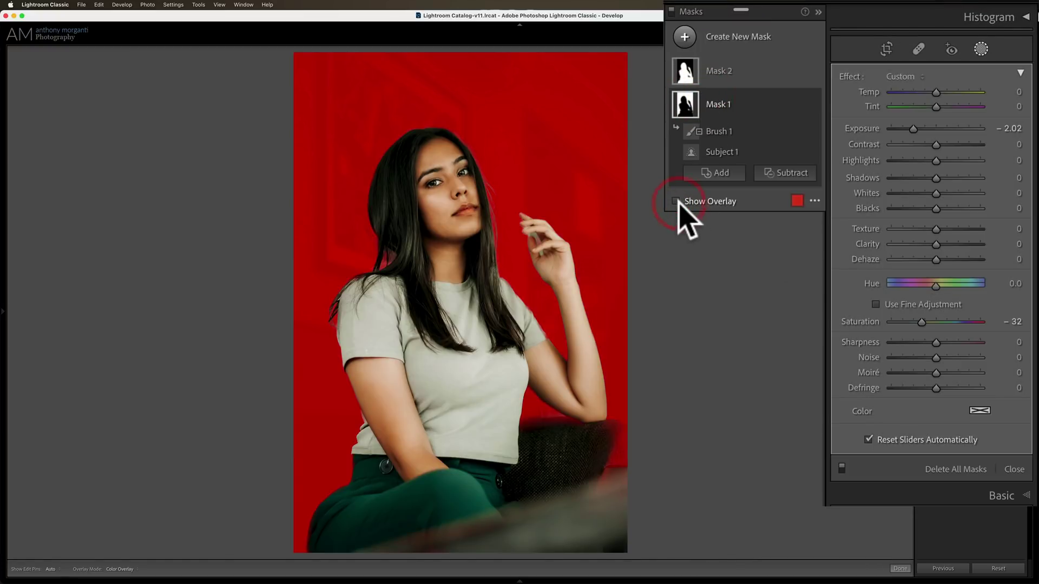
click(676, 200)
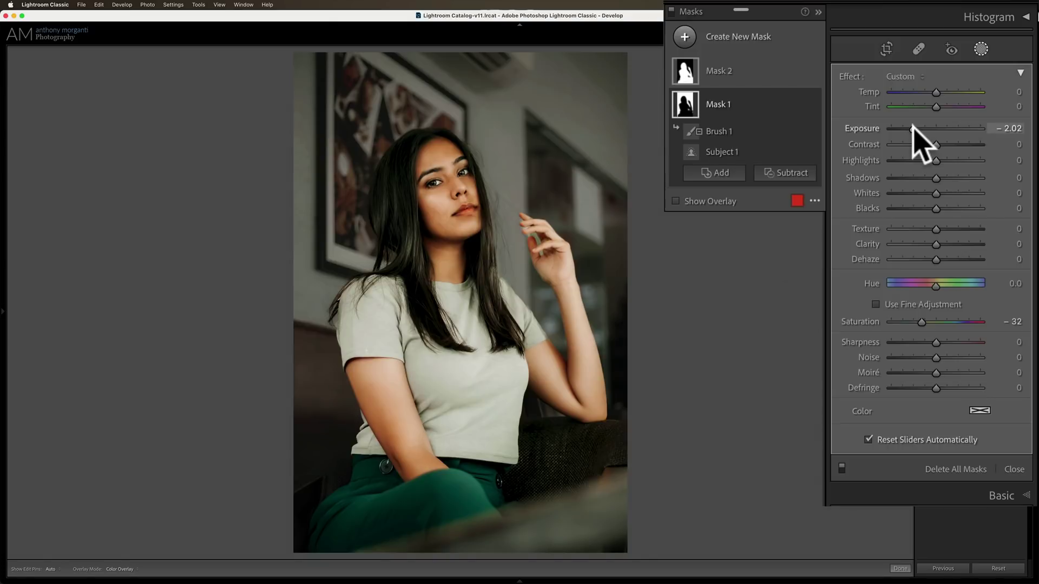
Raise Mask 1 exposure to −1.50, close Masking and compare with the original
drag(913, 128, 917, 128)
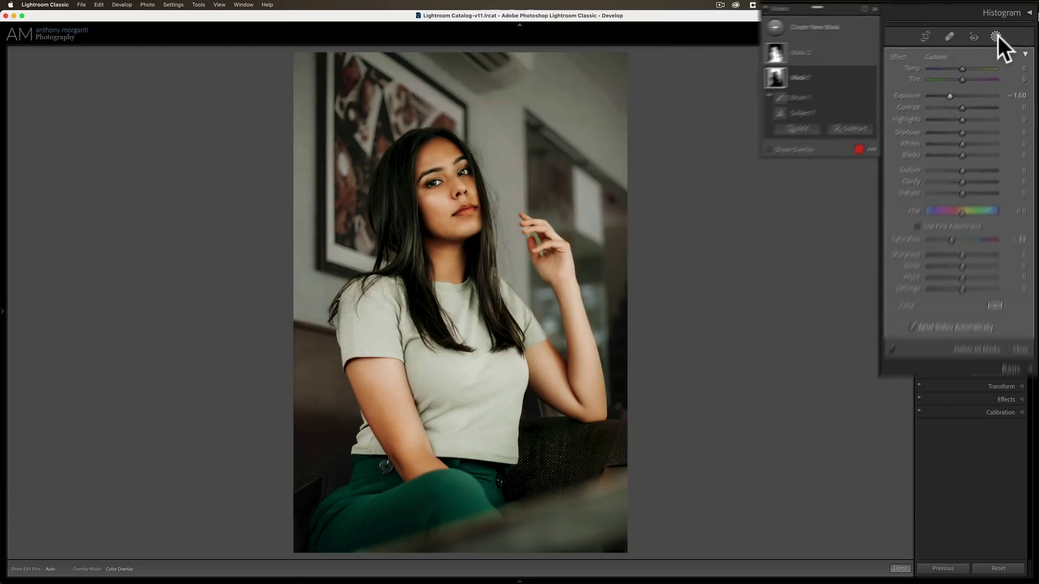
click(997, 70)
key(backslash)
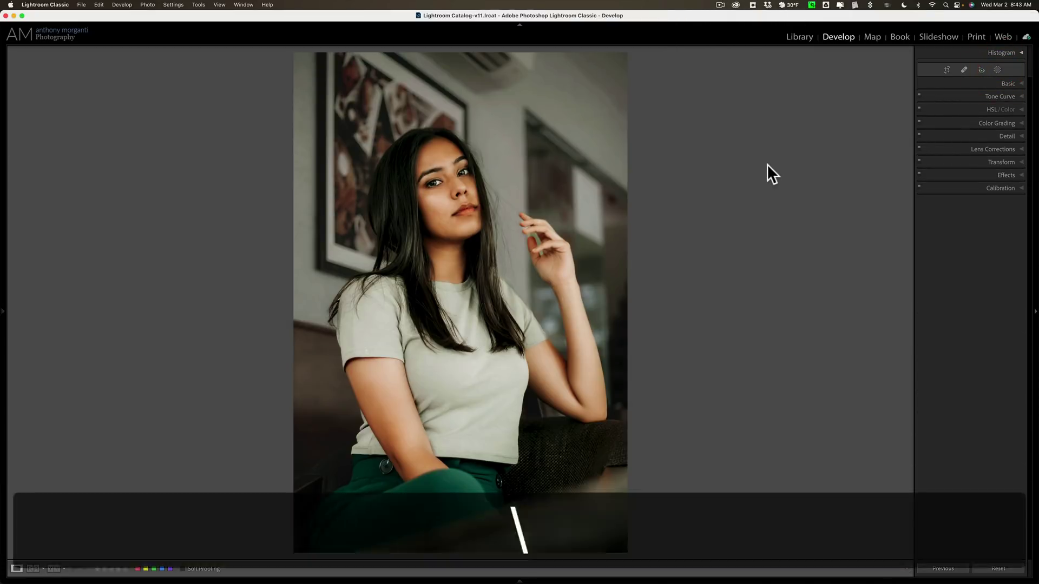